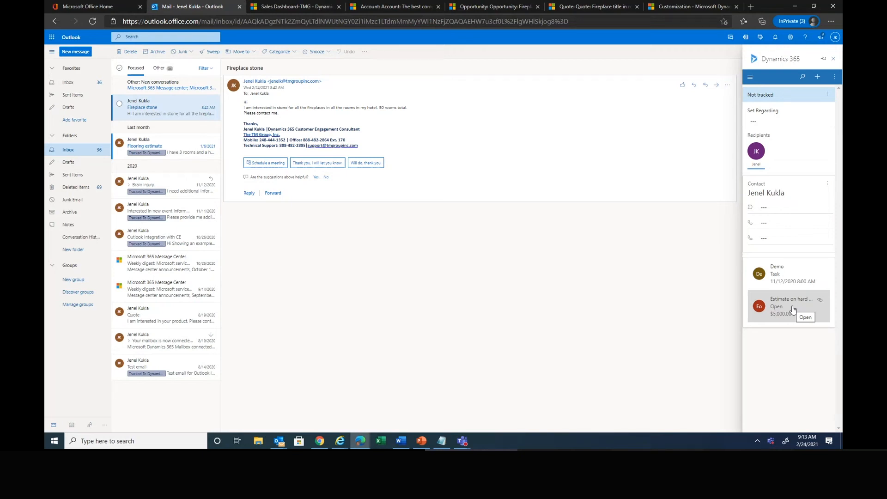
Track the open "Fireplace stone" email in Dynamics 365 without a regarding record.
{"action": "left_click", "coordinate": [831, 96]}
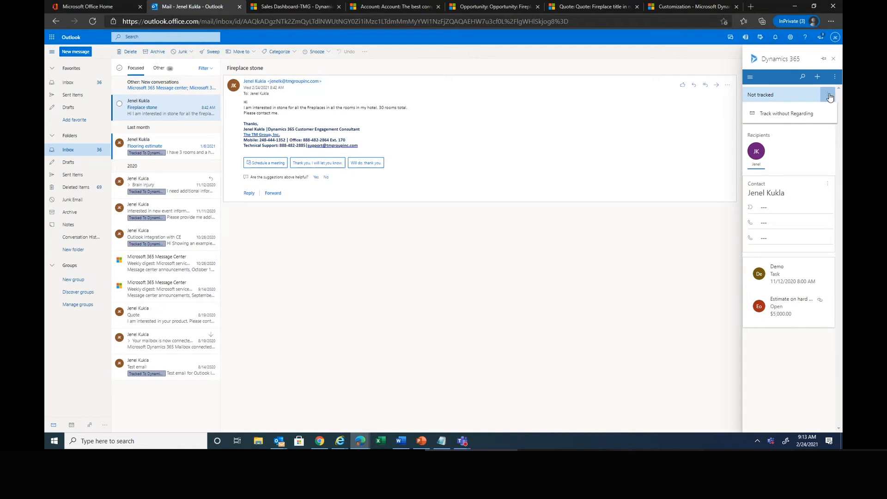
{"action": "left_click", "coordinate": [793, 113]}
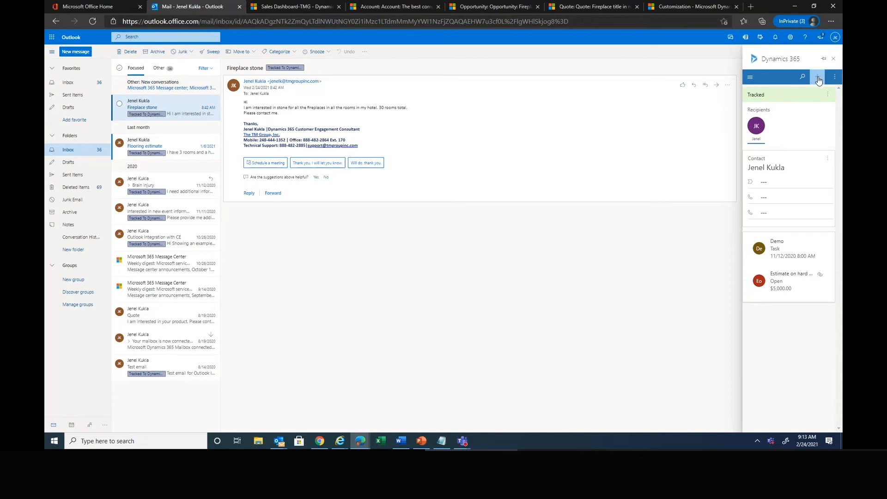
Start a new phone call activity in the Dynamics 365 pane with the subject "Call fireplace stone".
{"action": "left_click", "coordinate": [818, 78]}
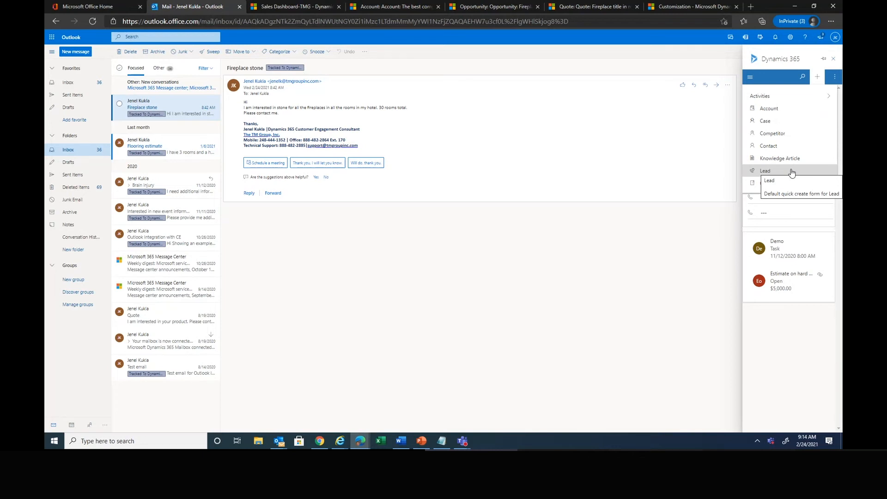
{"action": "left_click", "coordinate": [829, 96]}
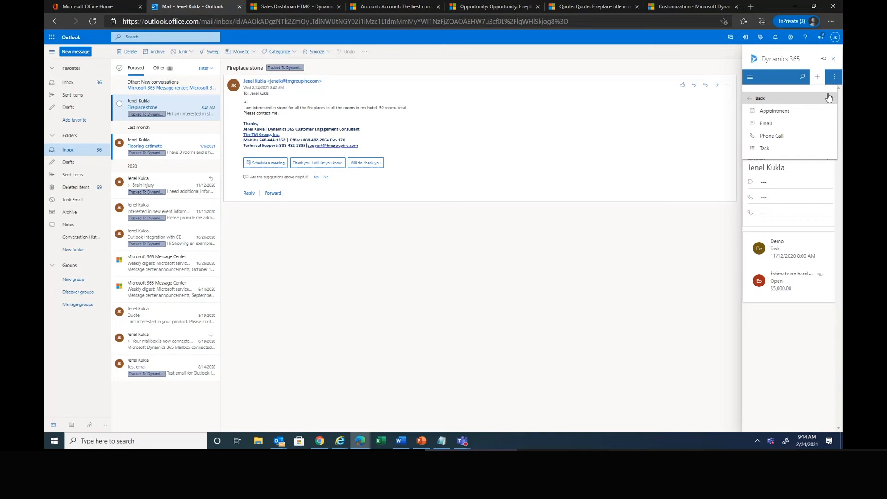
{"action": "left_click", "coordinate": [792, 141]}
{"action": "left_click", "coordinate": [761, 133]}
{"action": "type", "text": "Call fire"}
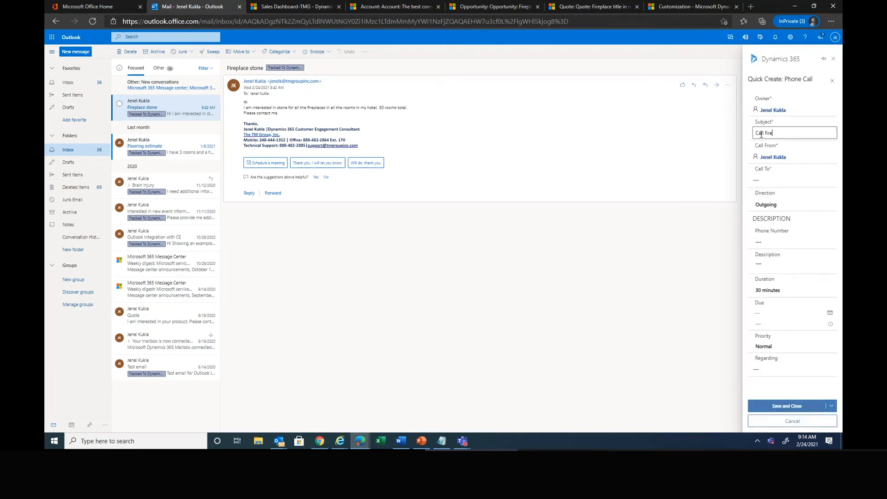
{"action": "type", "text": "place stone"}
Set the phone call's Call To recipient to the email sender's contact record, searching for it by first name.
{"action": "left_click", "coordinate": [781, 180]}
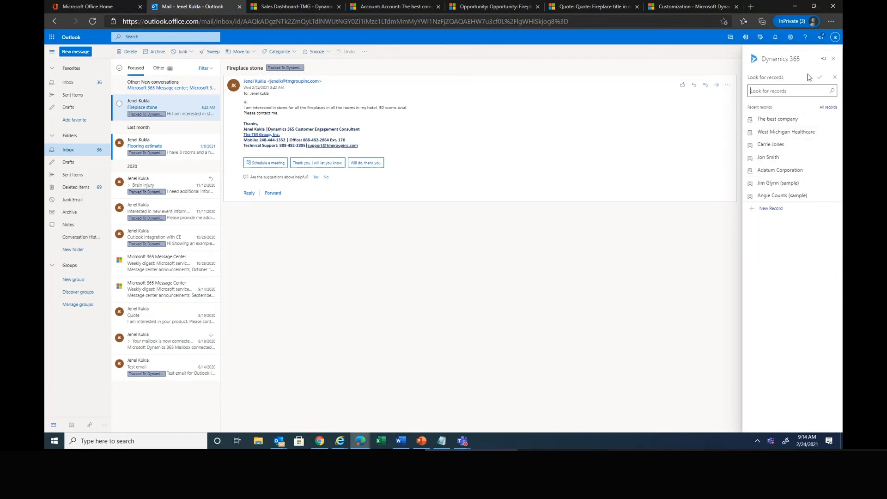
{"action": "left_click", "coordinate": [783, 90]}
{"action": "type", "text": "jen"}
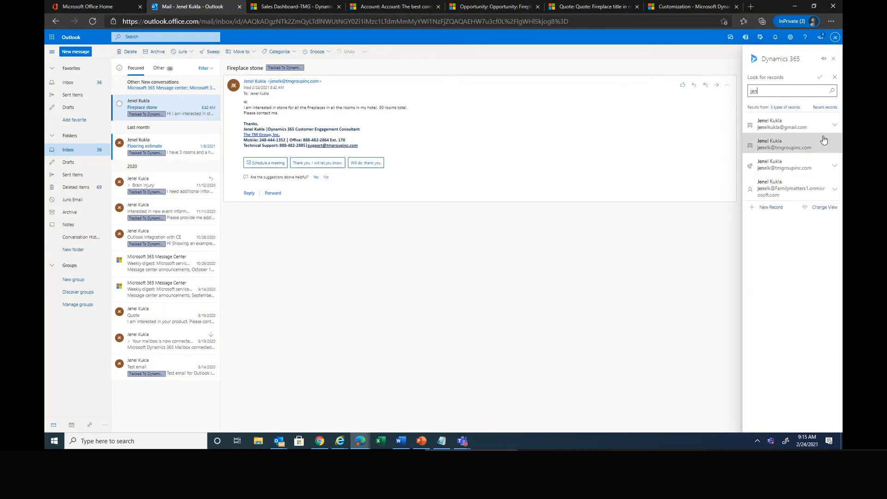
{"action": "left_click", "coordinate": [810, 150]}
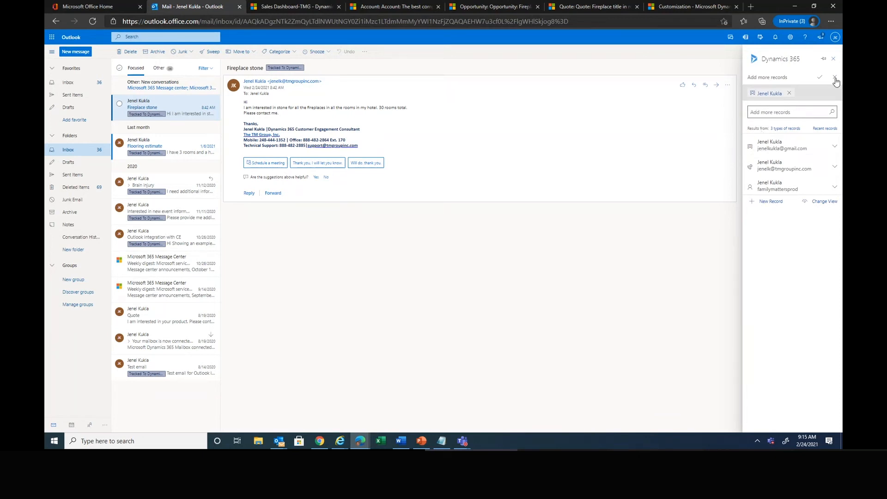
{"action": "left_click", "coordinate": [819, 77]}
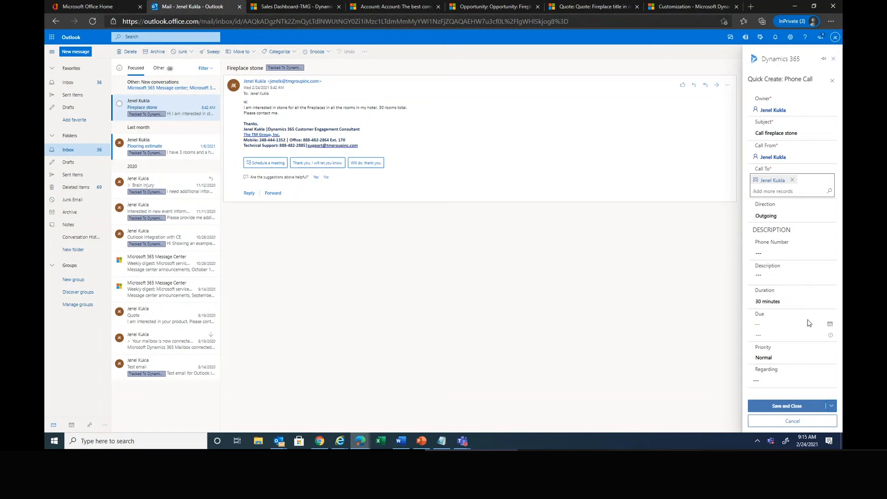
Set the phone call's due date to 2/25/2021 at 9:00 AM and its priority to High.
{"action": "left_click", "coordinate": [829, 325]}
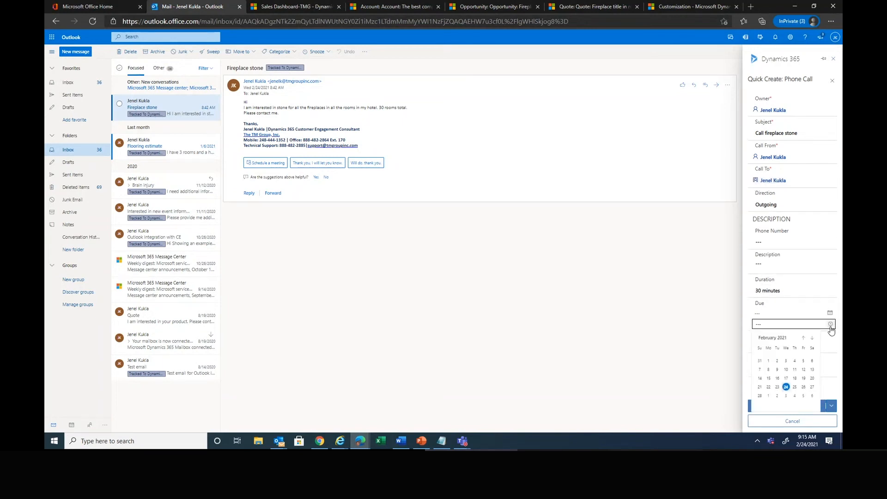
{"action": "left_click", "coordinate": [796, 388]}
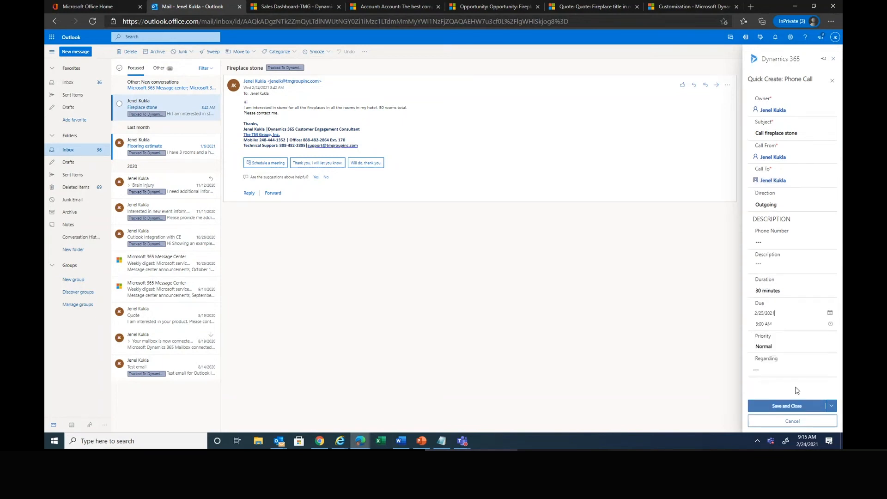
{"action": "left_click", "coordinate": [830, 324]}
{"action": "scroll", "coordinate": [830, 395], "scroll_direction": "down", "scroll_amount": 4}
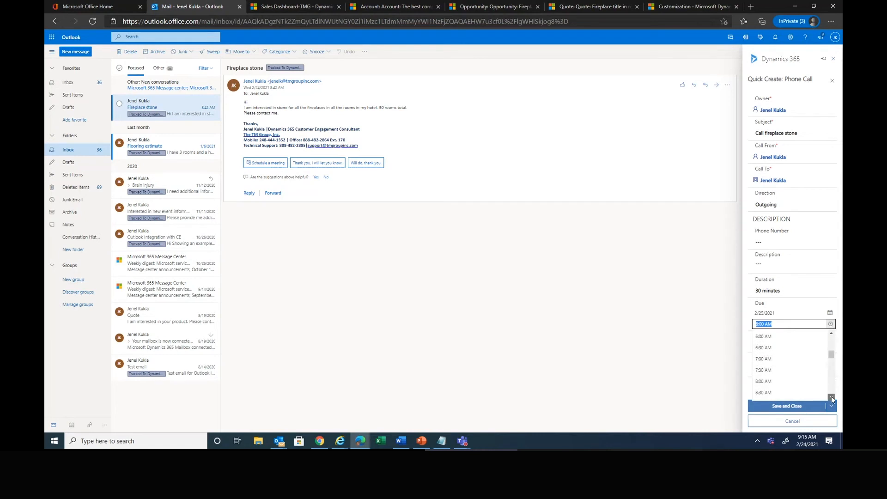
{"action": "left_click", "coordinate": [781, 374]}
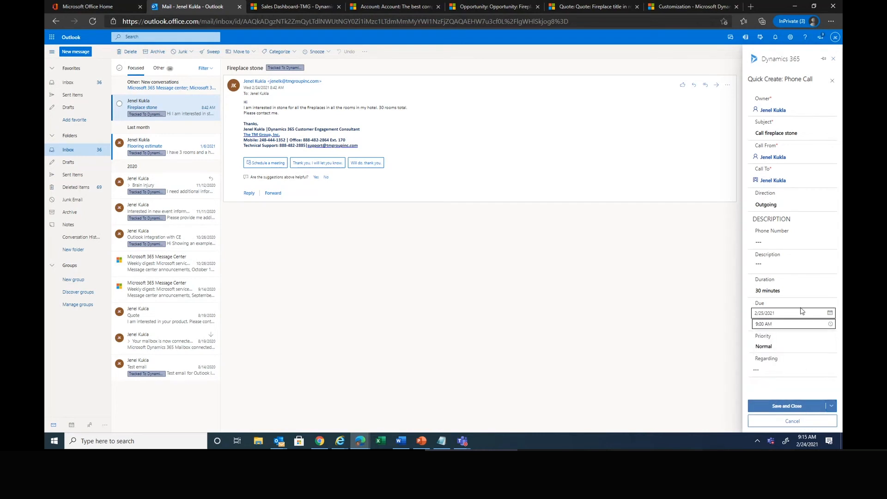
{"action": "left_click", "coordinate": [794, 346]}
{"action": "left_click", "coordinate": [796, 399]}
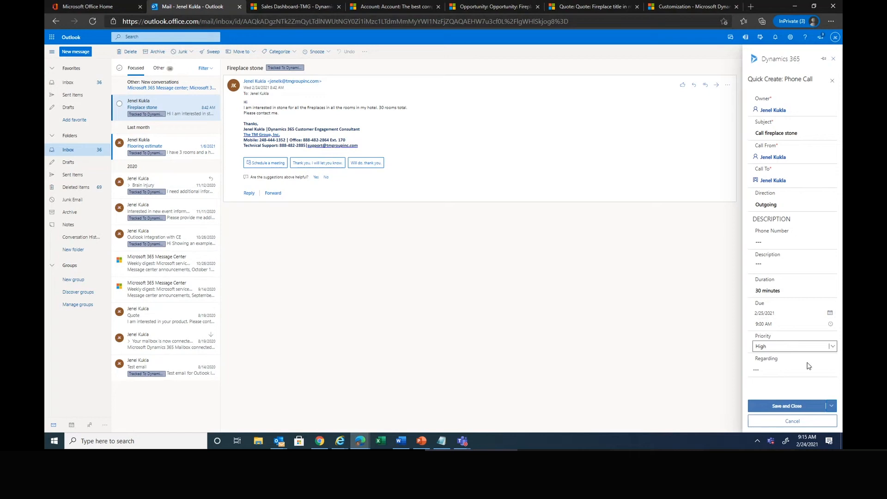
Set the phone call's Regarding field to the sender's contact record, and save and close the activity.
{"action": "left_click", "coordinate": [787, 371]}
{"action": "type", "text": "jene"}
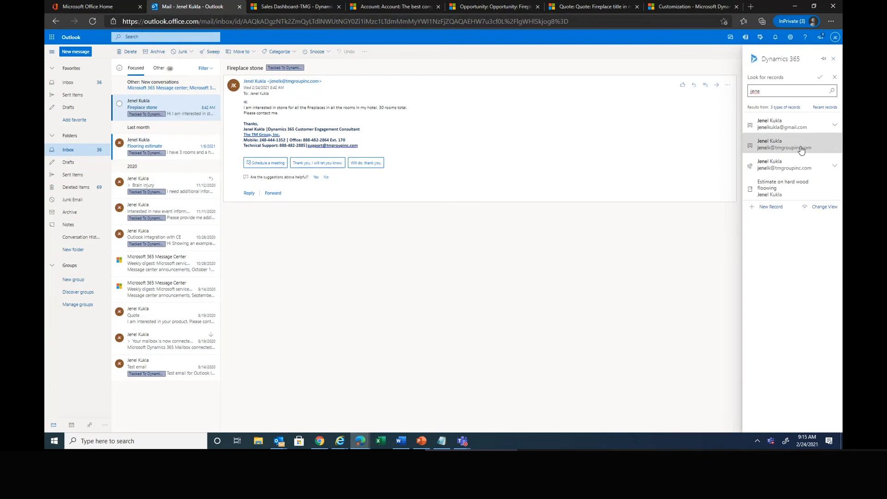
{"action": "left_click", "coordinate": [803, 148]}
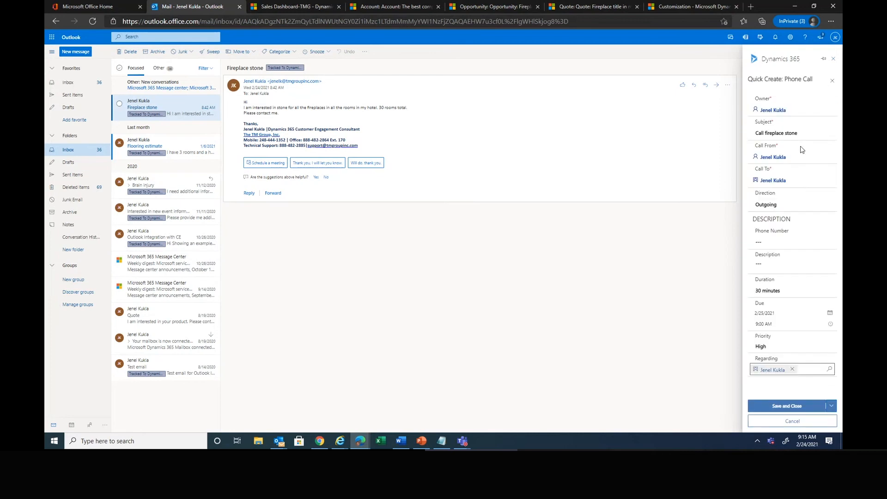
{"action": "left_click", "coordinate": [781, 405]}
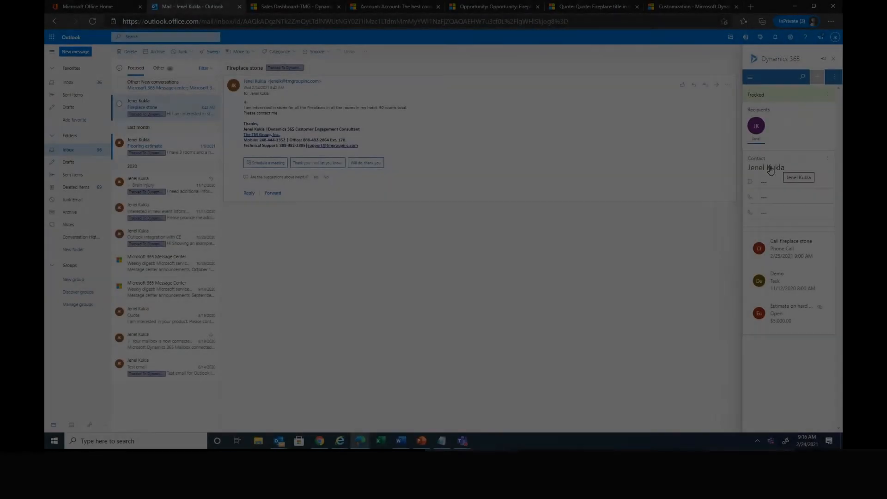
Review the sender's contact details and timeline activities, and open the hard wood estimate opportunity linked to the contact.
{"action": "left_click", "coordinate": [770, 169]}
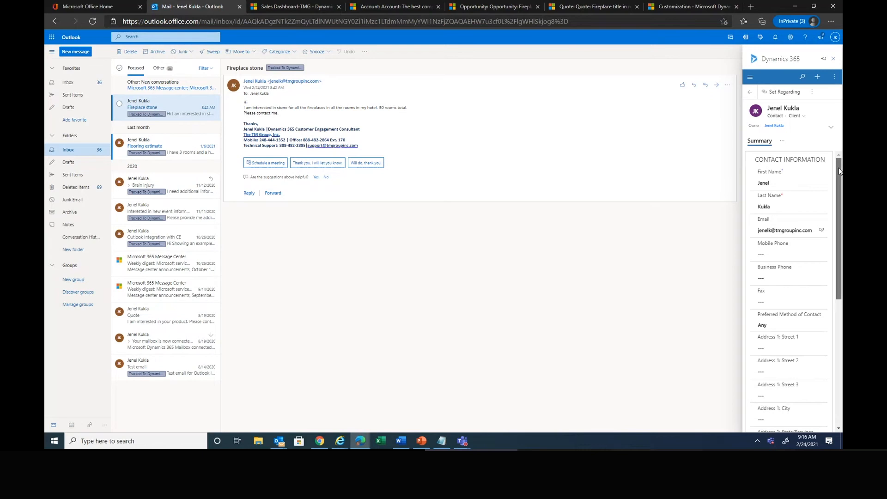
{"action": "left_click_drag", "start_coordinate": [838, 167], "coordinate": [839, 292]}
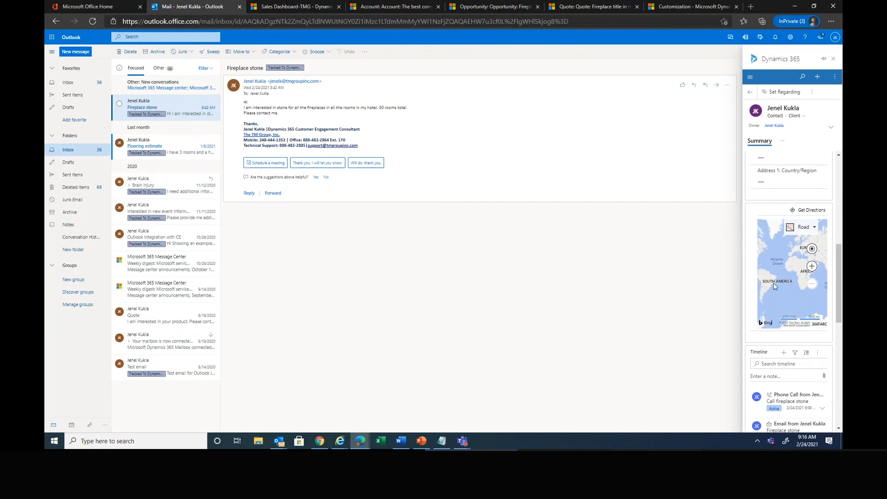
{"action": "left_click_drag", "start_coordinate": [839, 301], "coordinate": [839, 351]}
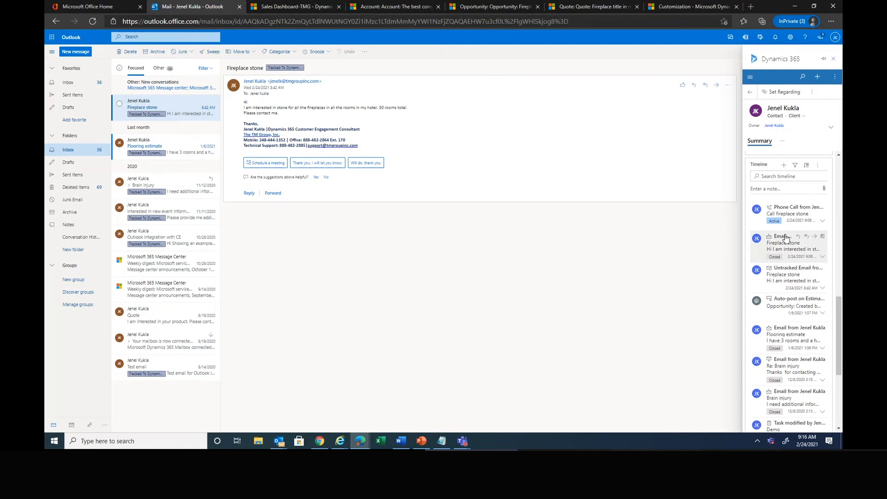
{"action": "mouse_move", "coordinate": [790, 225]}
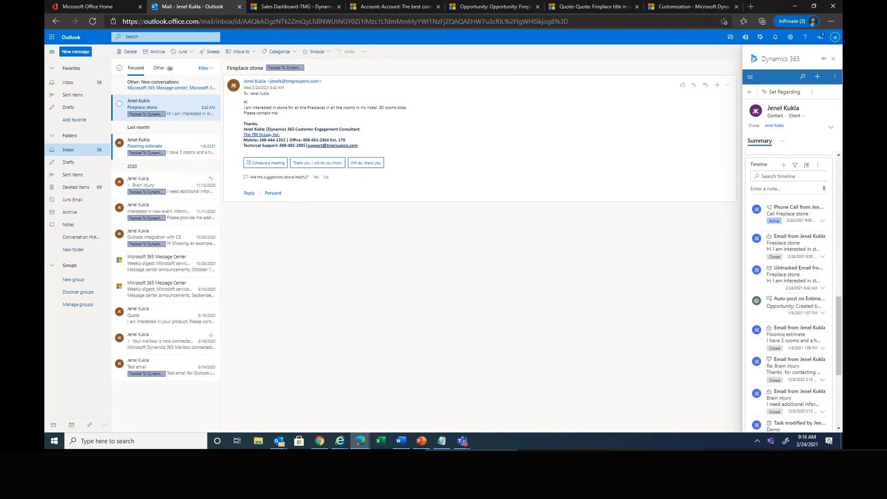
{"action": "left_click_drag", "start_coordinate": [840, 339], "coordinate": [841, 370]}
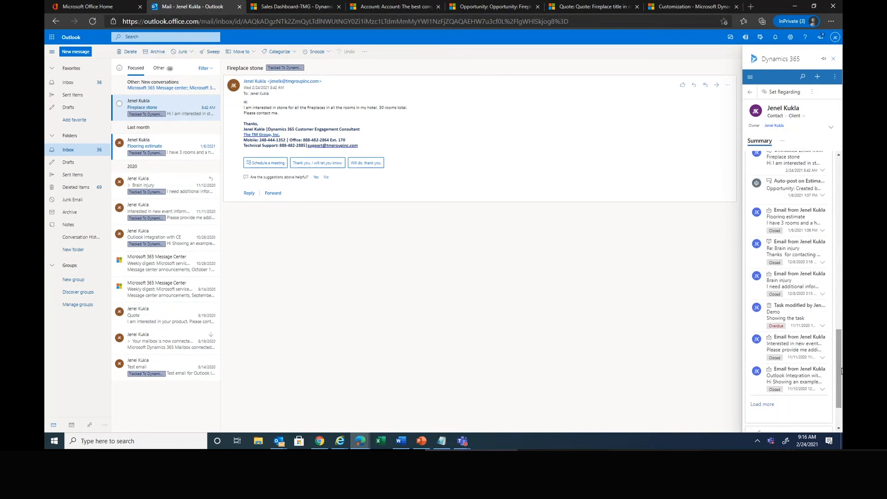
{"action": "left_click_drag", "start_coordinate": [841, 370], "coordinate": [841, 199]}
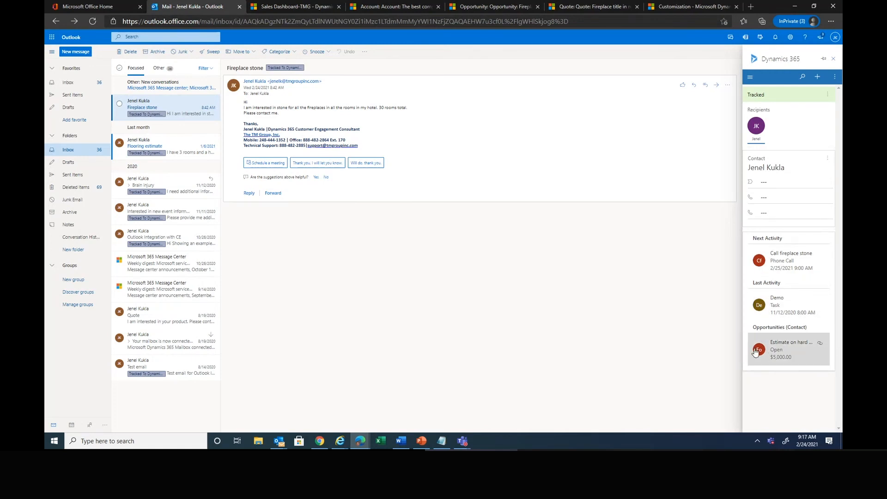
{"action": "left_click", "coordinate": [784, 351]}
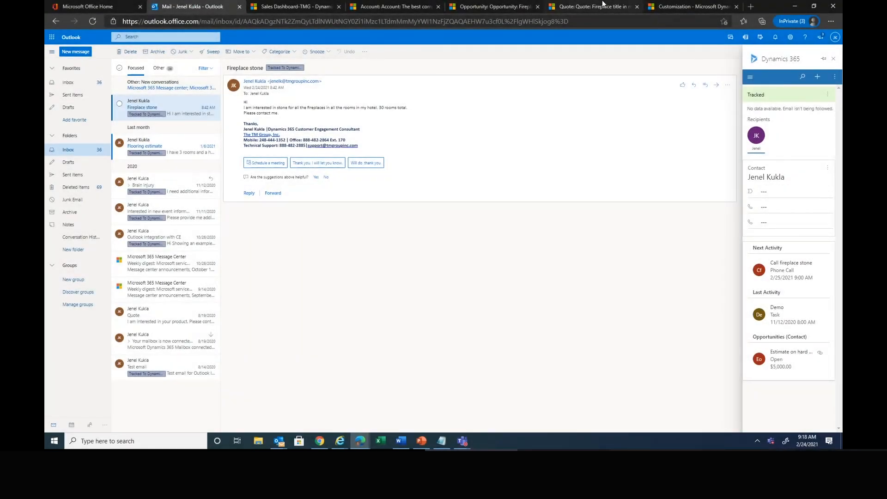
Switch to the Dynamics 365 account page and examine the Adventure Works (sample) account's address and contacts in the mirrored mobile app.
{"action": "left_click", "coordinate": [372, 6]}
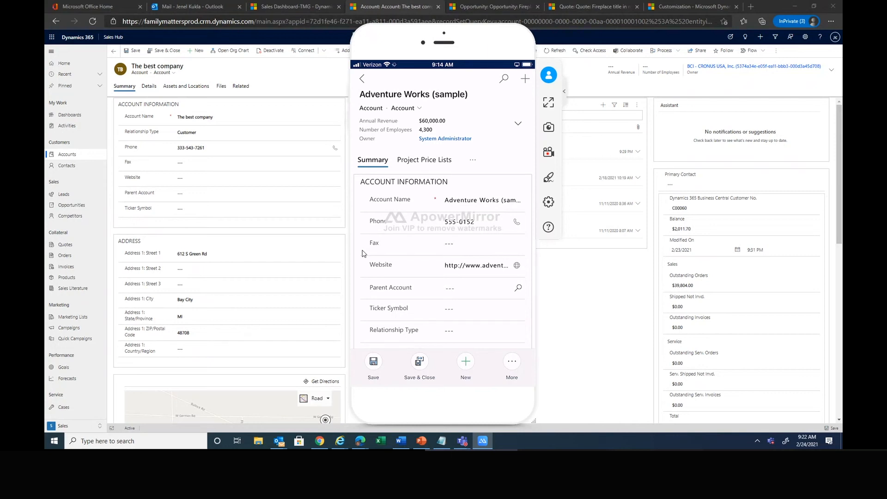
{"action": "scroll", "coordinate": [362, 253], "scroll_direction": "down", "scroll_amount": 5}
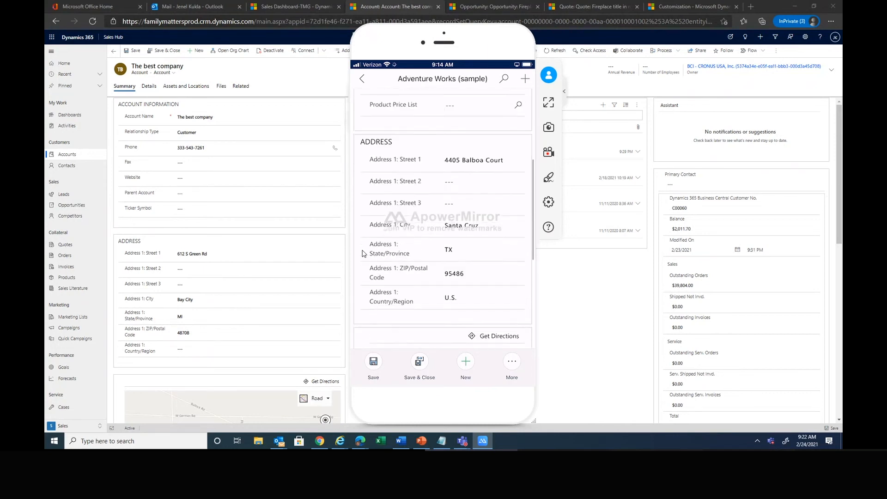
{"action": "scroll", "coordinate": [362, 253], "scroll_direction": "down", "scroll_amount": 4}
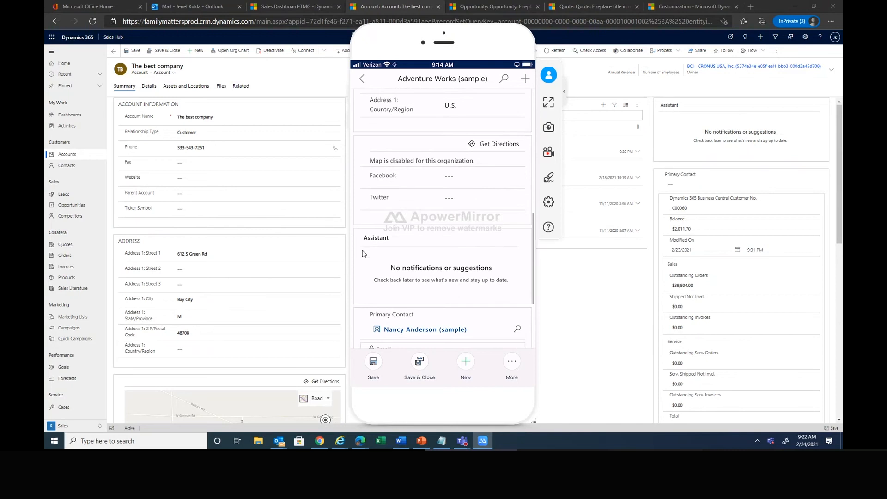
{"action": "scroll", "coordinate": [363, 253], "scroll_direction": "down", "scroll_amount": 3}
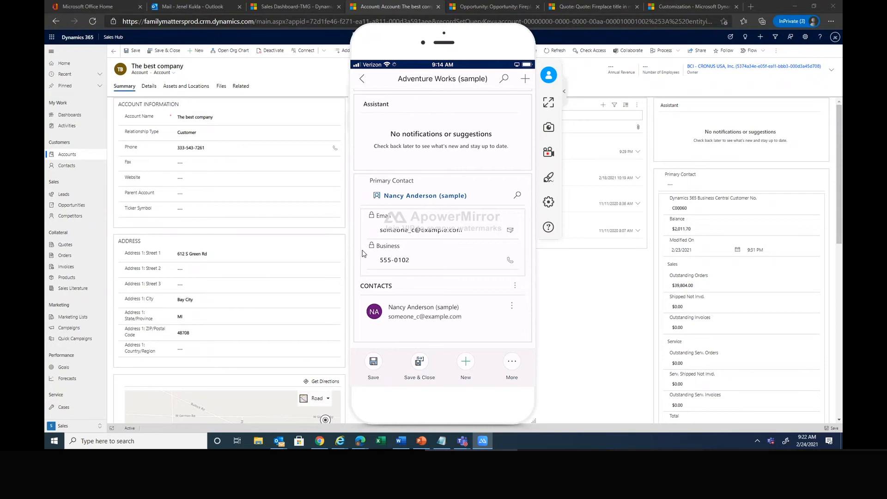
{"action": "scroll", "coordinate": [362, 254], "scroll_direction": "up", "scroll_amount": 3}
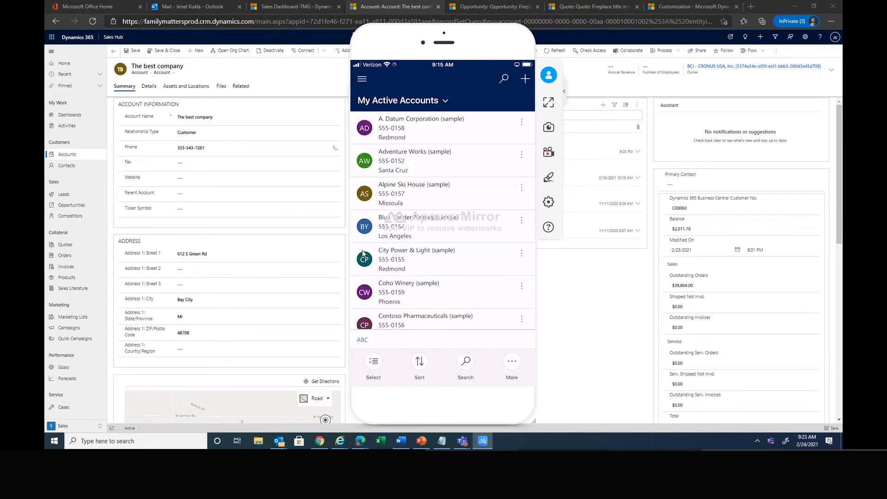
Drill down the 2-Develop phase of the dashboard's Sales Pipeline funnel by Account as a bar chart.
{"action": "mouse_move", "coordinate": [476, 52]}
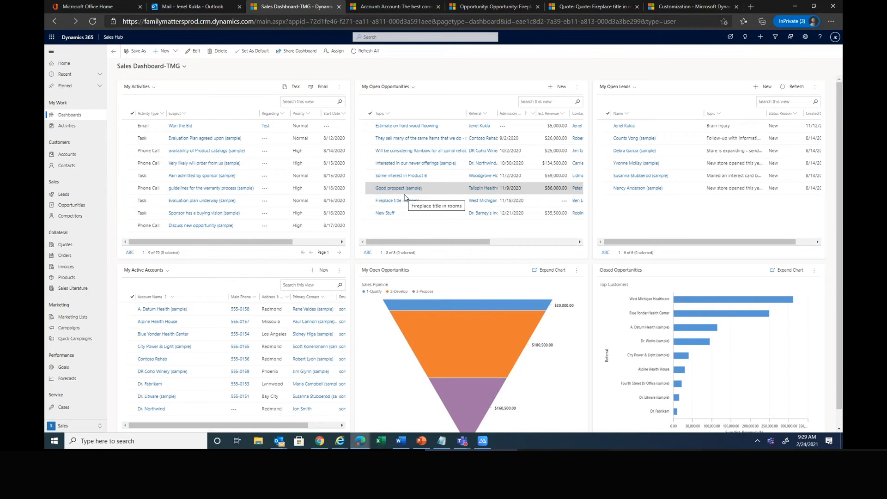
{"action": "mouse_move", "coordinate": [456, 348]}
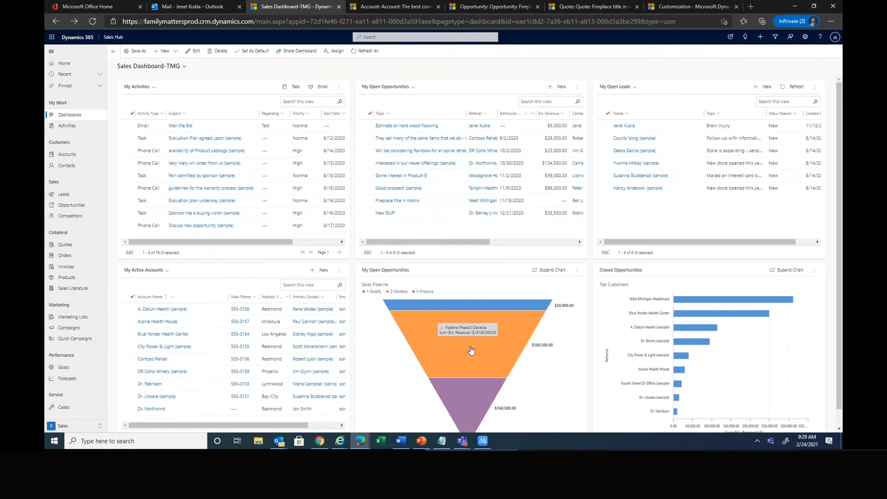
{"action": "left_click", "coordinate": [472, 350]}
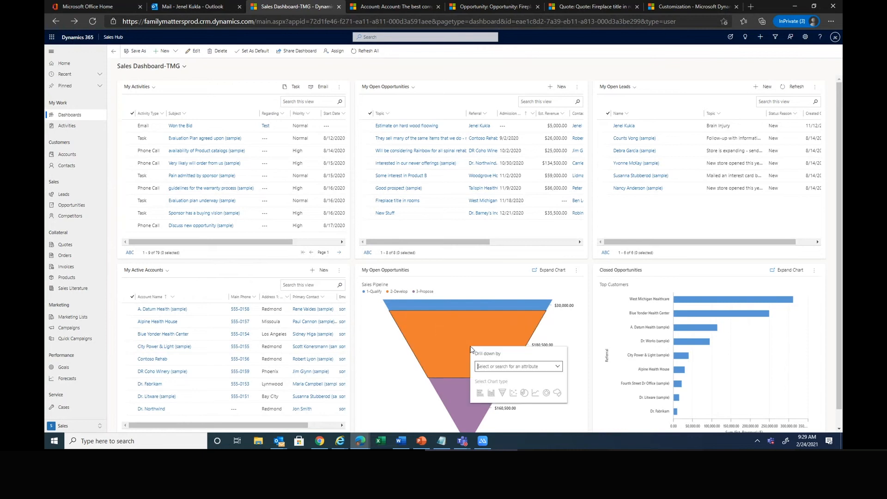
{"action": "left_click", "coordinate": [558, 367]}
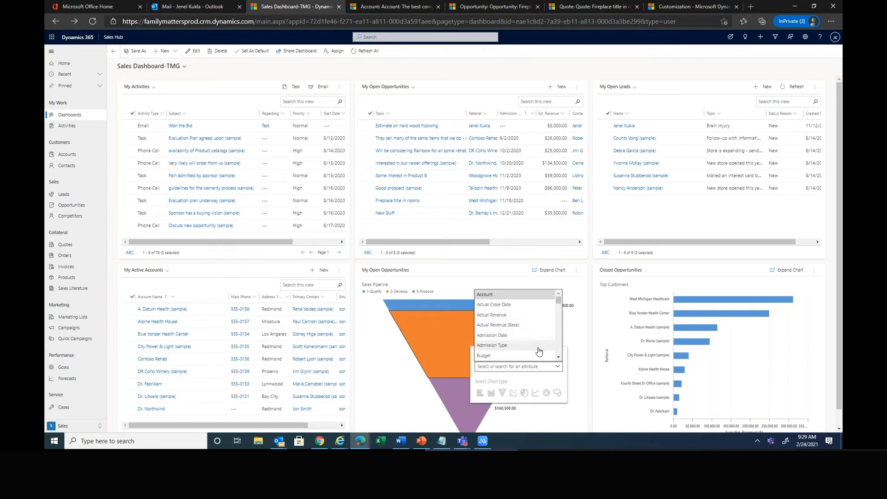
{"action": "left_click", "coordinate": [518, 318]}
{"action": "left_click", "coordinate": [481, 393]}
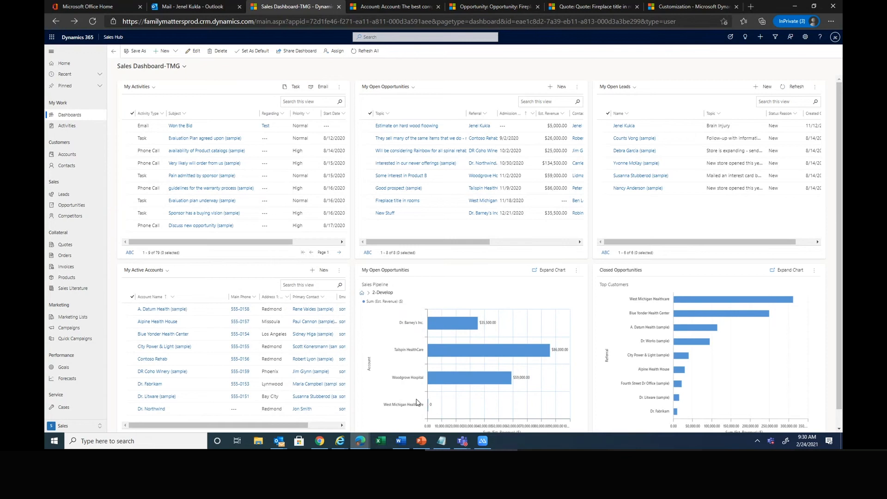
{"action": "mouse_move", "coordinate": [478, 388]}
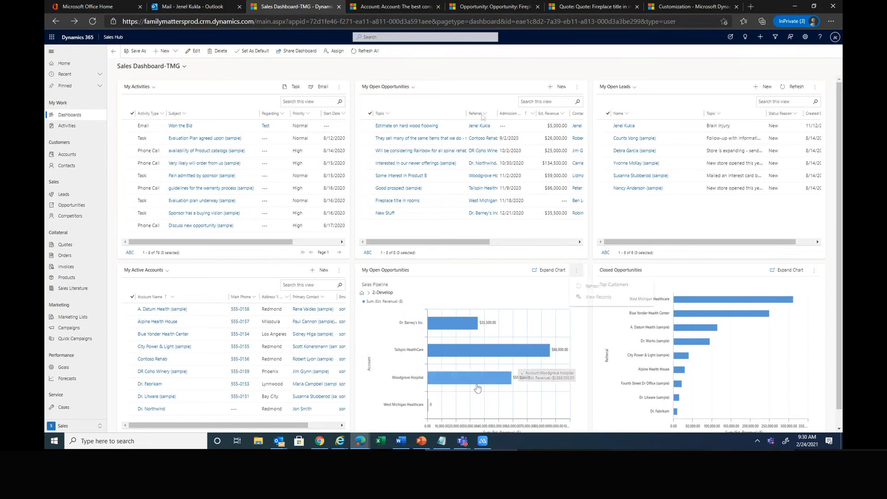
Switch the dashboard to Sales Activity Dashboard - TMG.
{"action": "left_click", "coordinate": [576, 270]}
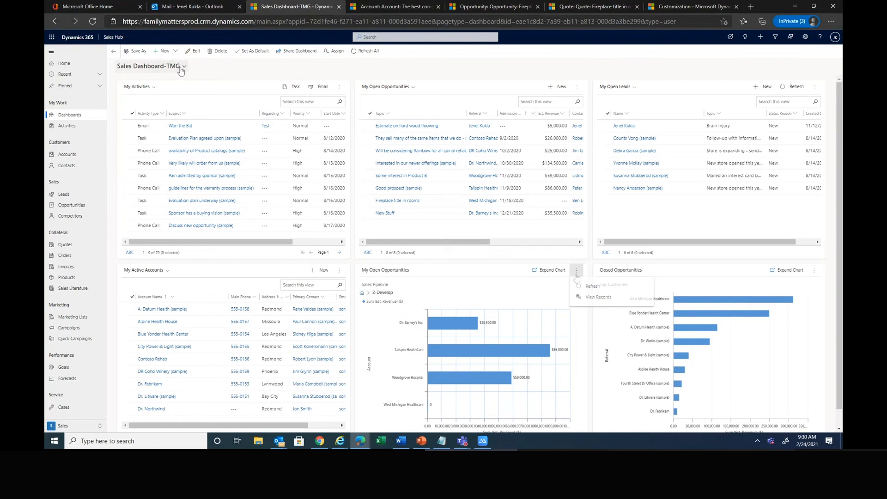
{"action": "left_click", "coordinate": [182, 68]}
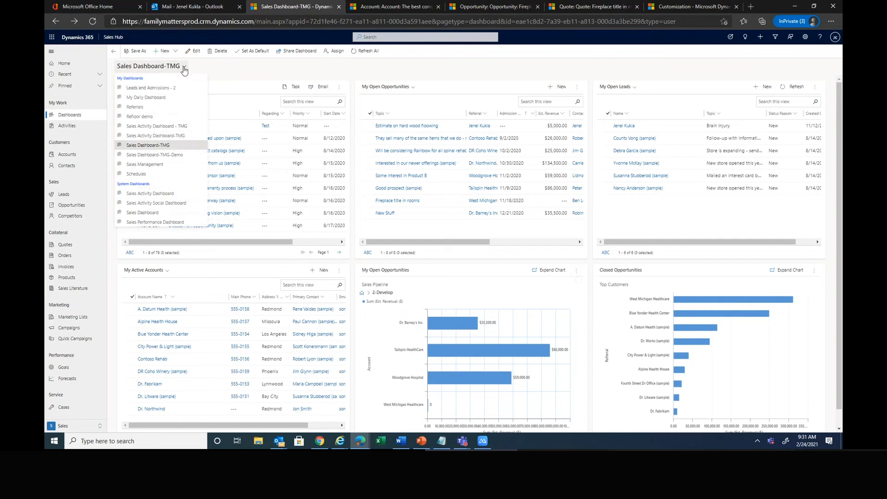
{"action": "left_click", "coordinate": [193, 127]}
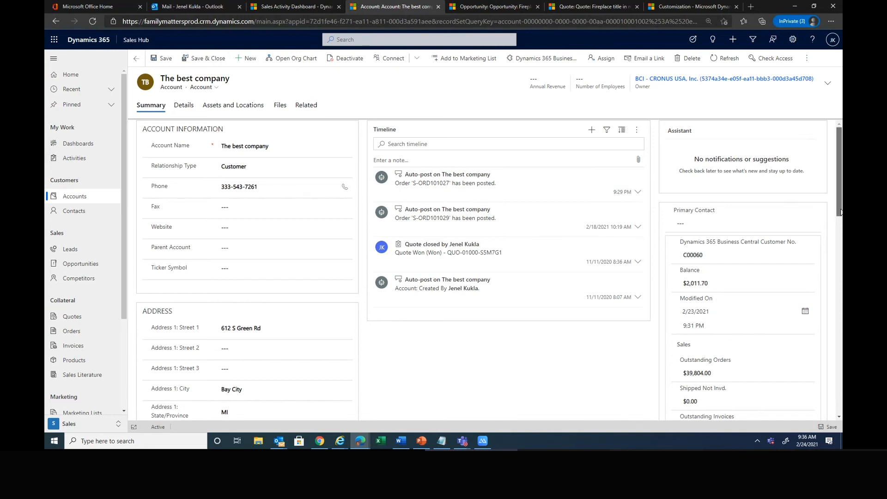
Examine The best company account's Business Central balance, sales, service and credit figures along with its address map.
{"action": "left_click_drag", "start_coordinate": [841, 212], "coordinate": [841, 245]}
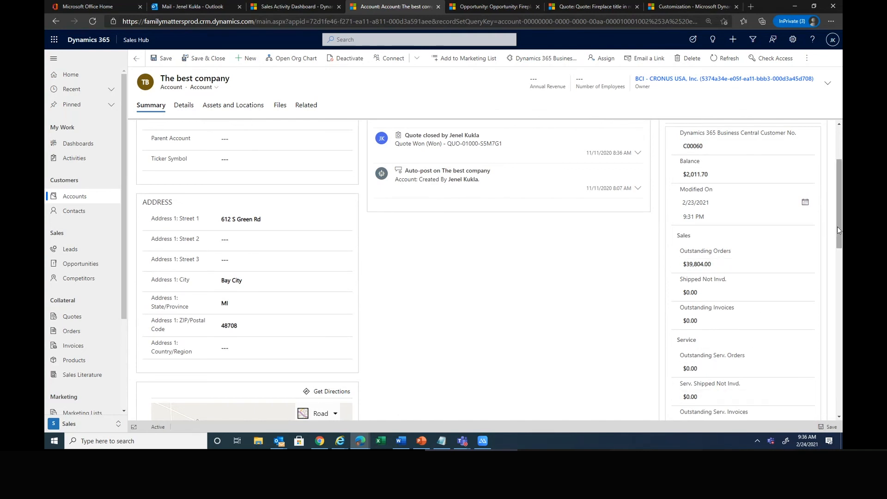
{"action": "left_click_drag", "start_coordinate": [838, 226], "coordinate": [831, 292]}
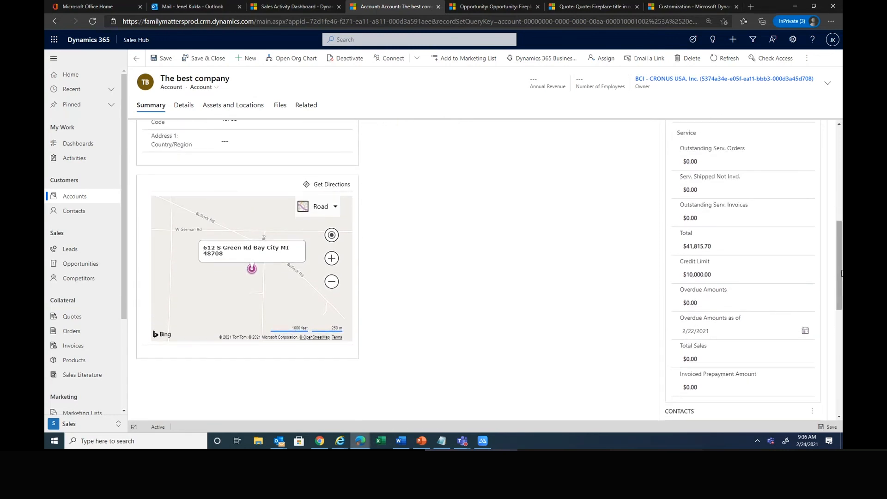
{"action": "left_click_drag", "start_coordinate": [840, 273], "coordinate": [839, 195]}
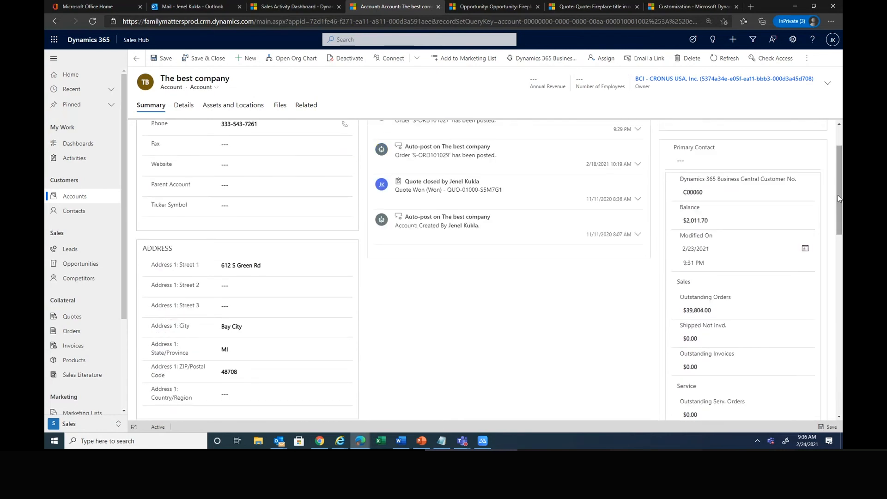
{"action": "left_click_drag", "start_coordinate": [838, 195], "coordinate": [838, 169]}
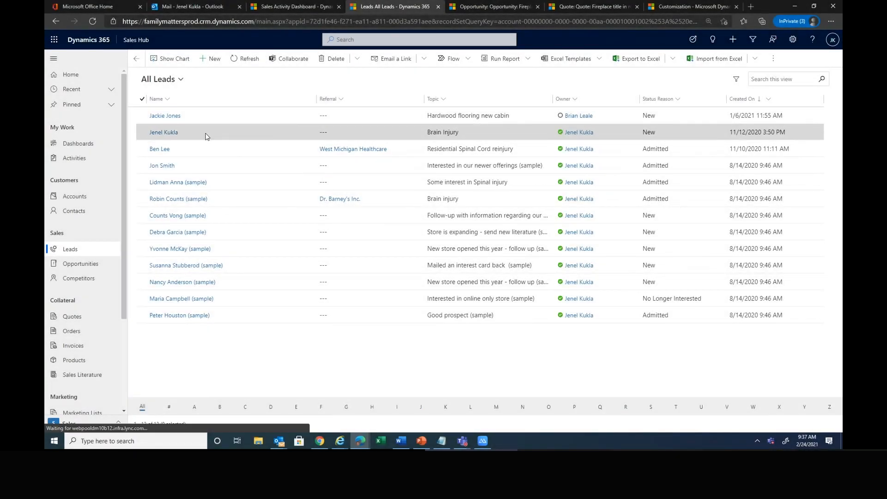
Open the Brain Injury lead created in November 2020 and review the Lead stage requirements of its business process flow.
{"action": "double_click", "coordinate": [206, 136]}
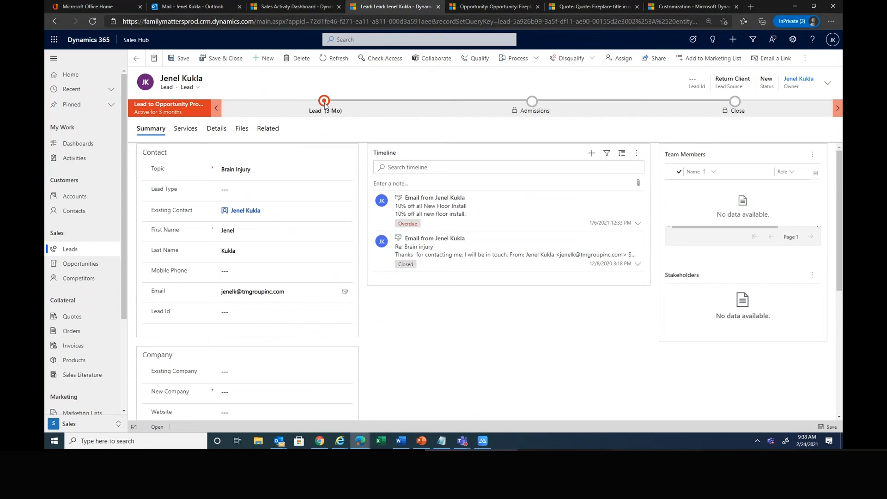
{"action": "left_click", "coordinate": [324, 101]}
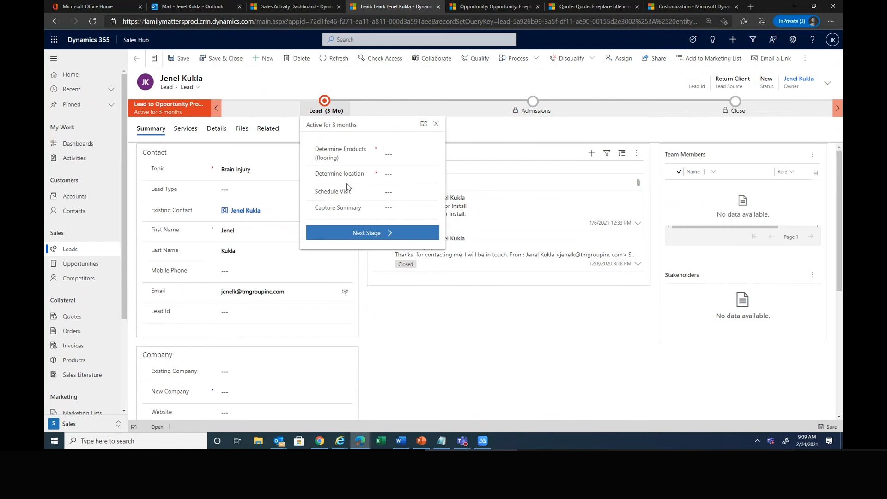
{"action": "left_click", "coordinate": [484, 114]}
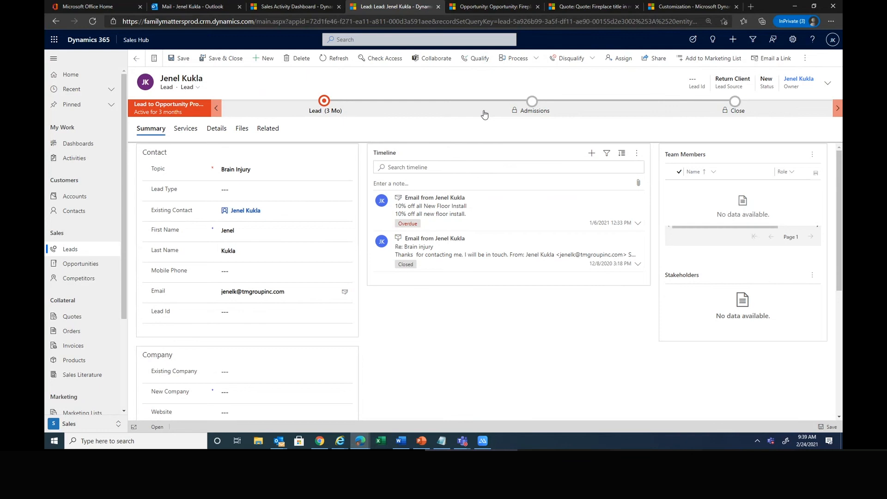
Show the quotes of the Fireplace title in rooms opportunity and examine the Tempered Saphire Tile product details on its quote.
{"action": "left_click", "coordinate": [495, 6]}
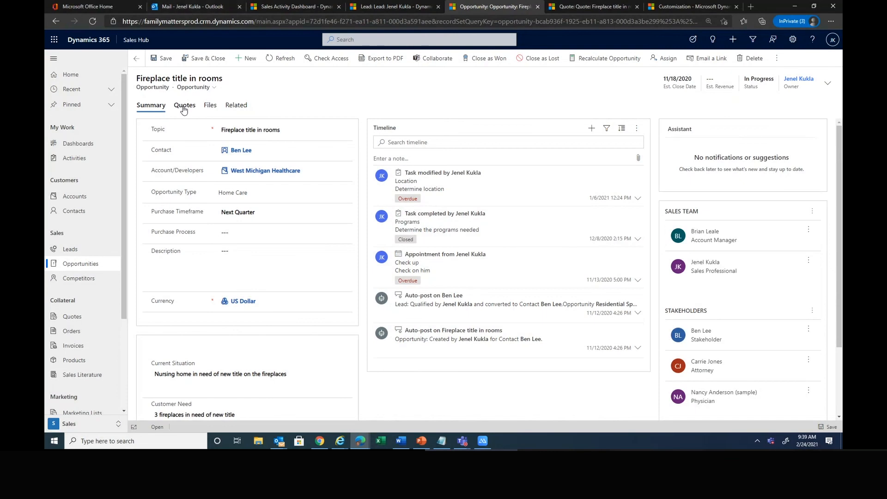
{"action": "left_click", "coordinate": [183, 108]}
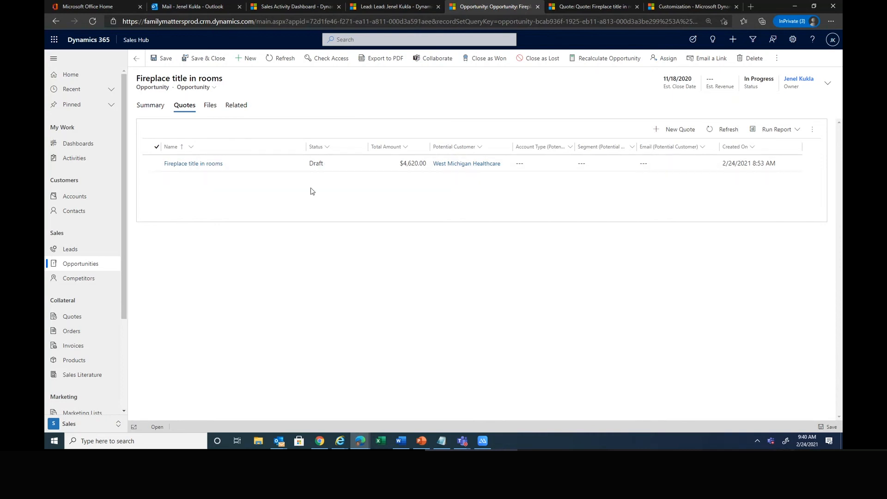
{"action": "left_click", "coordinate": [586, 7]}
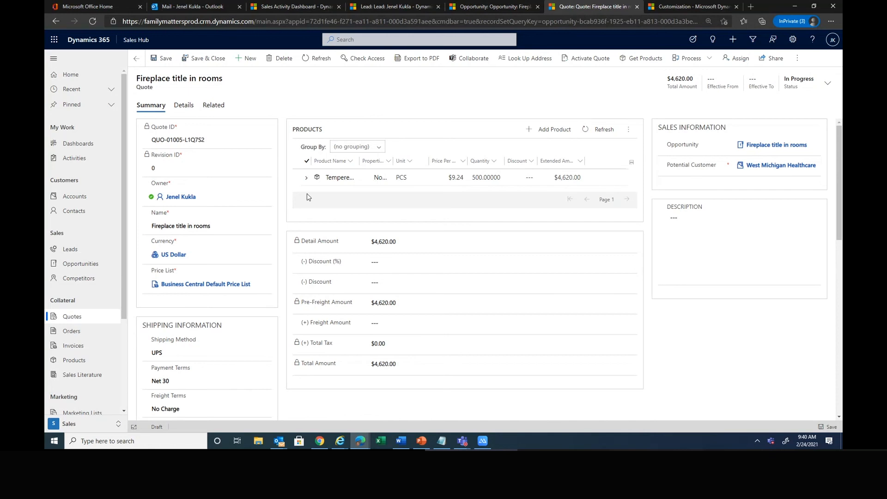
{"action": "double_click", "coordinate": [421, 175]}
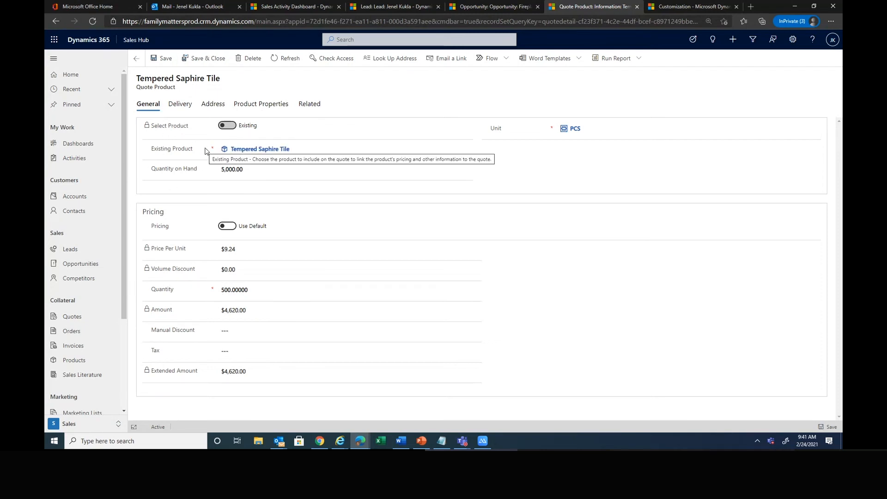
{"action": "left_click", "coordinate": [196, 58]}
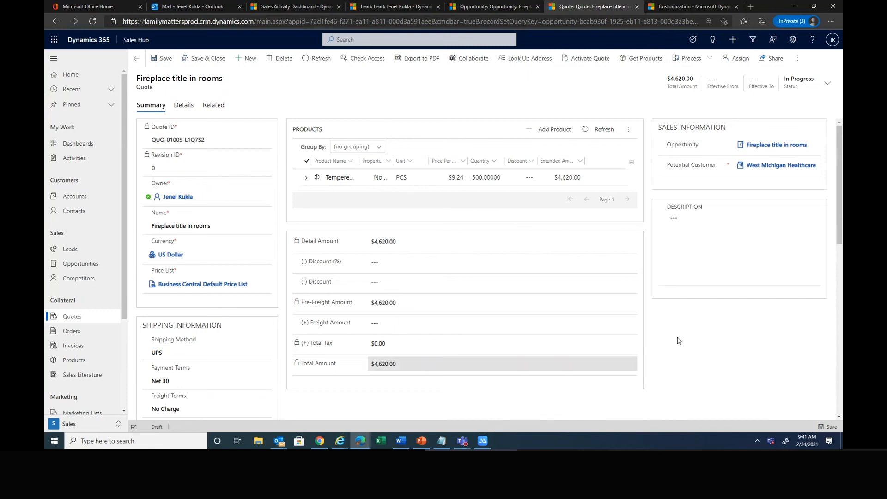
Activate the quote and create a Won order from it dated 2/24/2021, closing the opportunity and calculating actual revenue from quotes.
{"action": "mouse_move", "coordinate": [838, 234]}
{"action": "left_mouse_down"}
{"action": "mouse_move", "coordinate": [839, 299]}
{"action": "mouse_move", "coordinate": [837, 244]}
{"action": "left_mouse_up"}
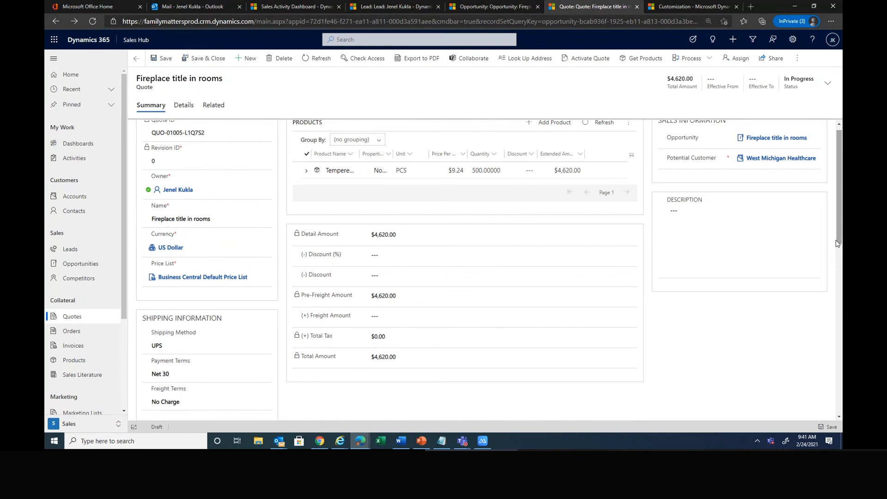
{"action": "left_click", "coordinate": [194, 364]}
{"action": "left_click", "coordinate": [591, 59]}
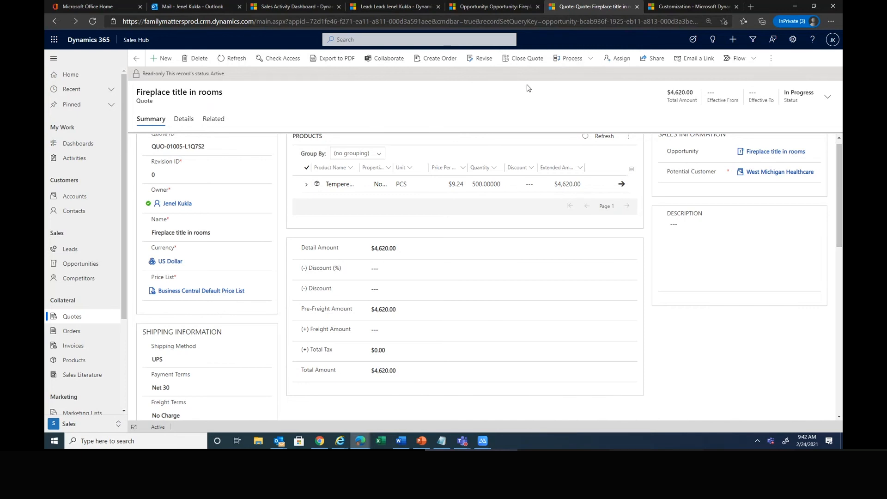
{"action": "left_click", "coordinate": [430, 59]}
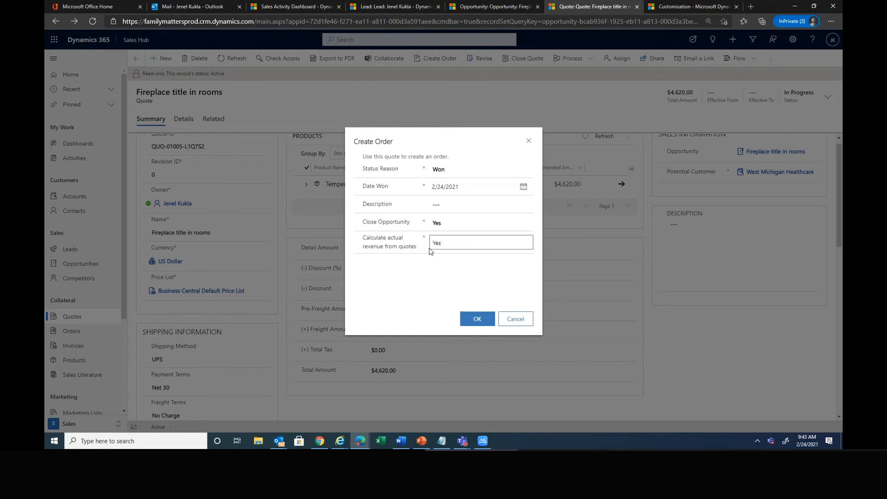
{"action": "left_click", "coordinate": [478, 319]}
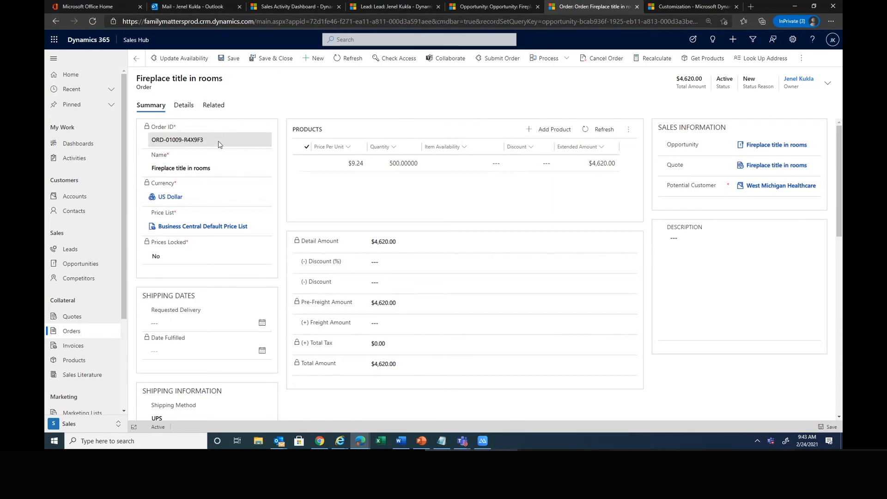
Set the order's Requested Delivery date to 3/1/2021, save the order and submit it.
{"action": "left_click", "coordinate": [263, 324]}
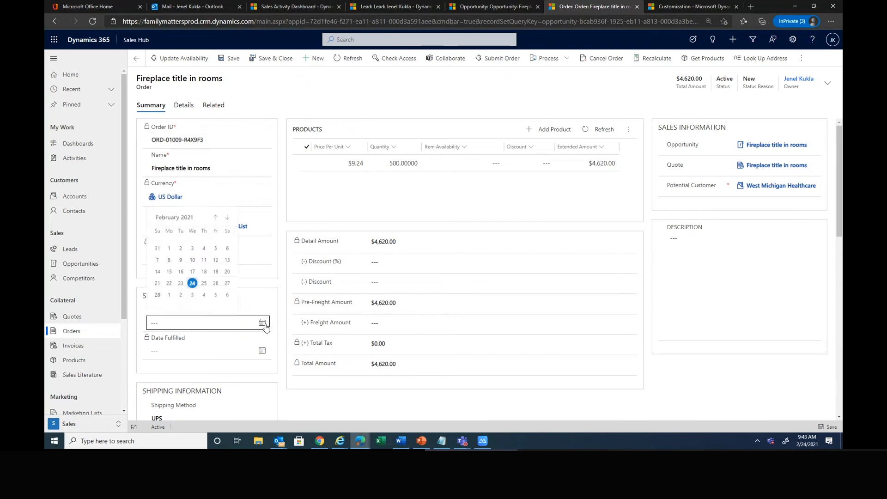
{"action": "left_click", "coordinate": [169, 295]}
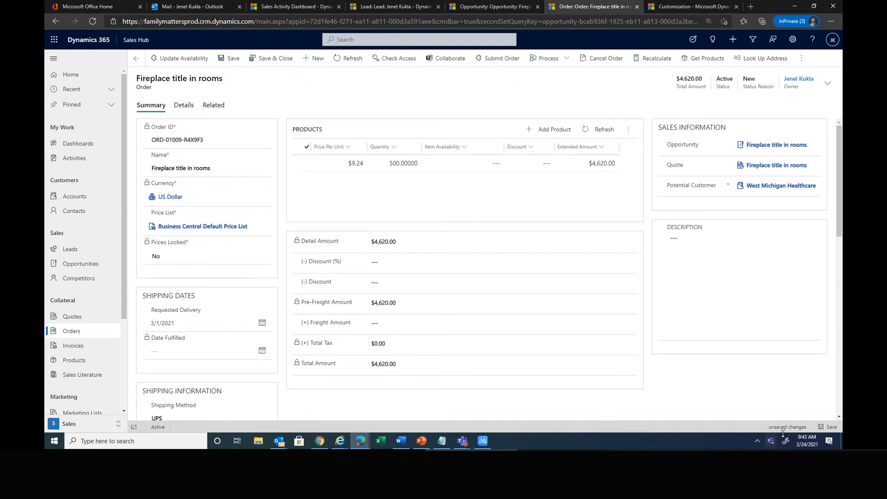
{"action": "left_click", "coordinate": [831, 429]}
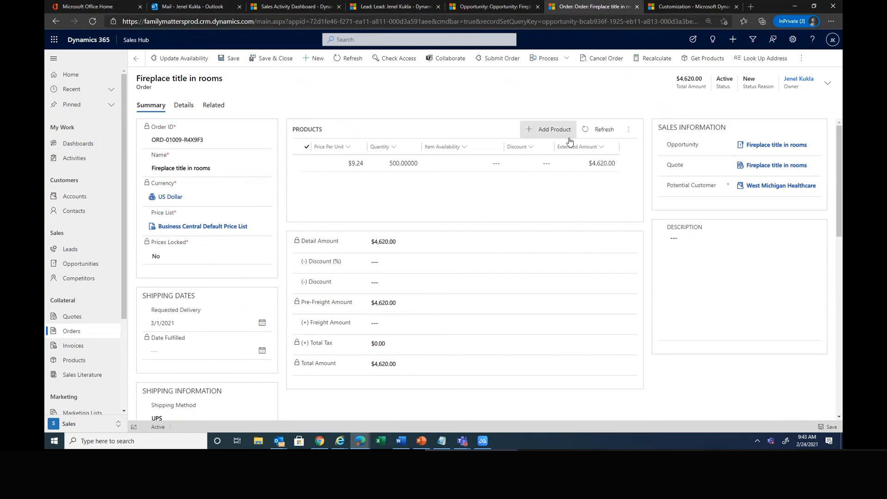
{"action": "left_click", "coordinate": [512, 62]}
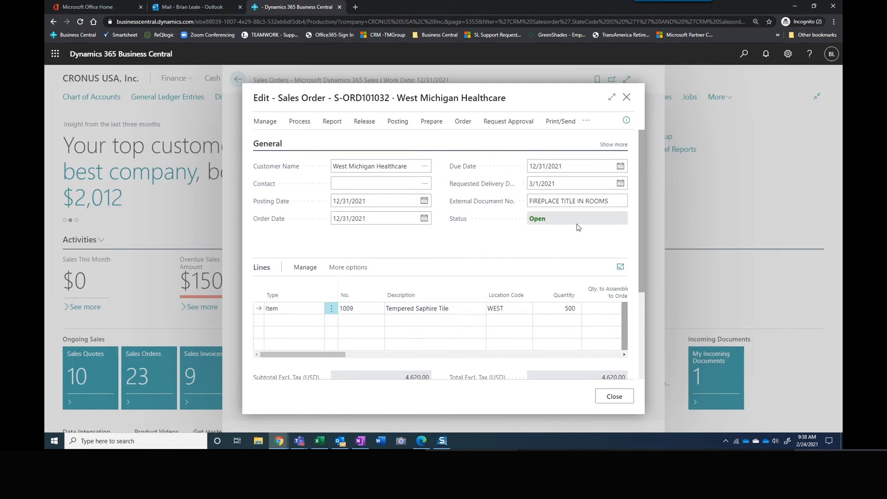
Check the requested delivery date on the West Michigan Healthcare sales order in Dynamics 365 Business Central, and return to the home page.
{"action": "left_click", "coordinate": [560, 184]}
{"action": "left_click", "coordinate": [627, 98]}
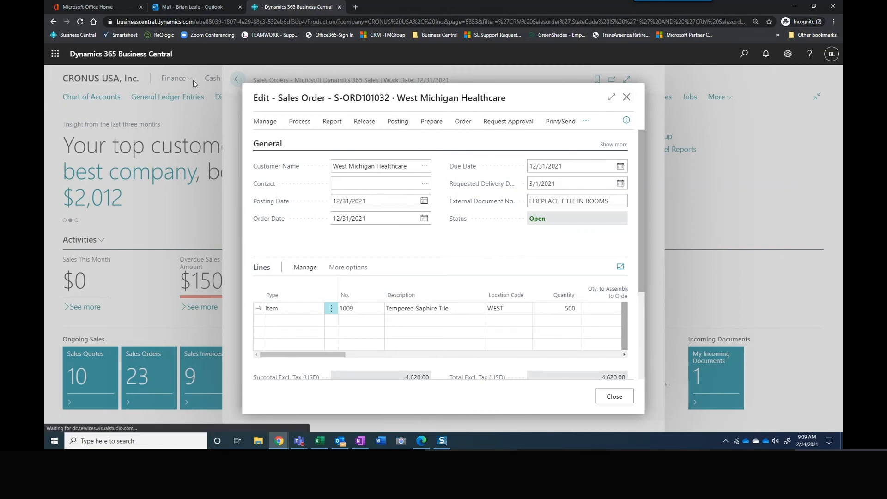
{"action": "left_click", "coordinate": [237, 81]}
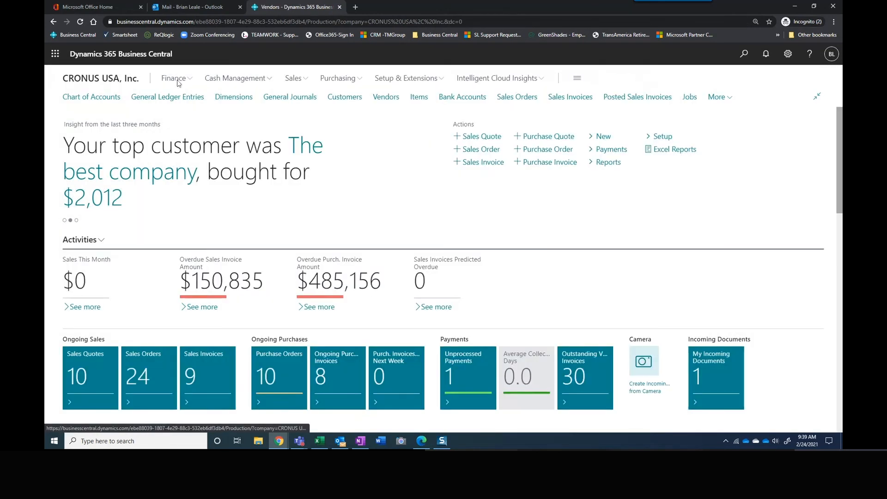
Open the Items list from the Sales area and display the items as tiles.
{"action": "left_click", "coordinate": [294, 80]}
{"action": "left_click", "coordinate": [73, 111]}
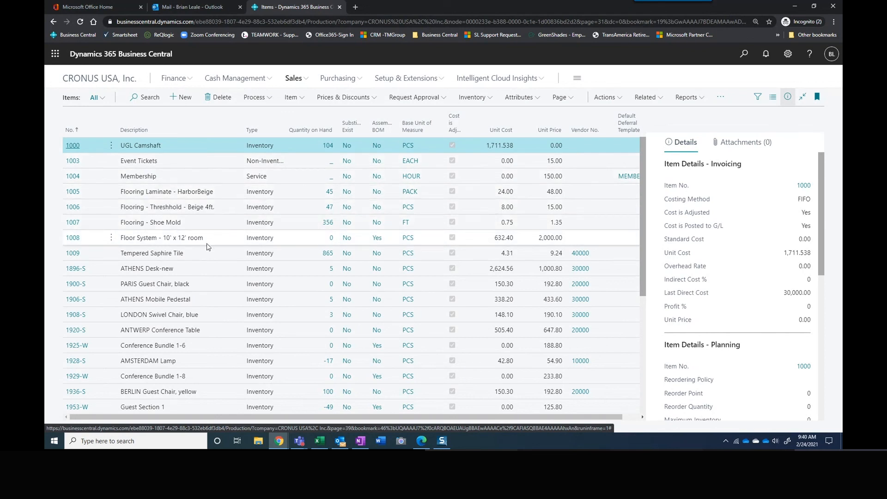
{"action": "left_click", "coordinate": [772, 97]}
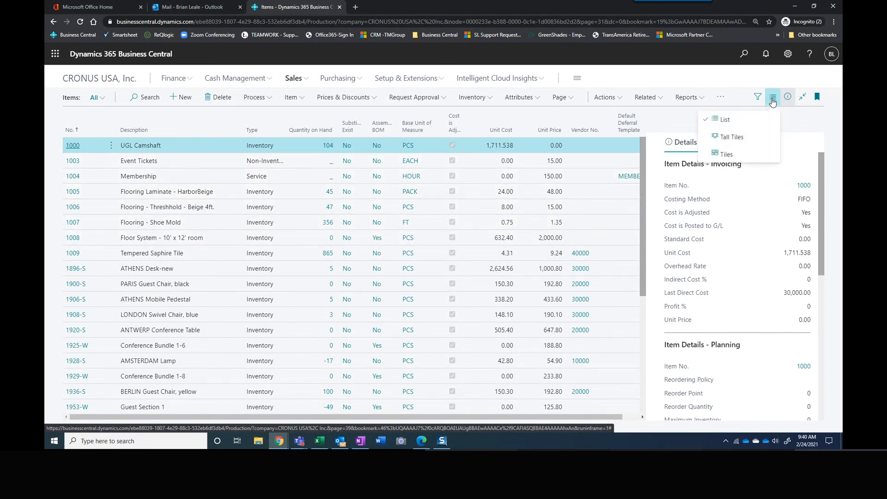
{"action": "left_click", "coordinate": [728, 156]}
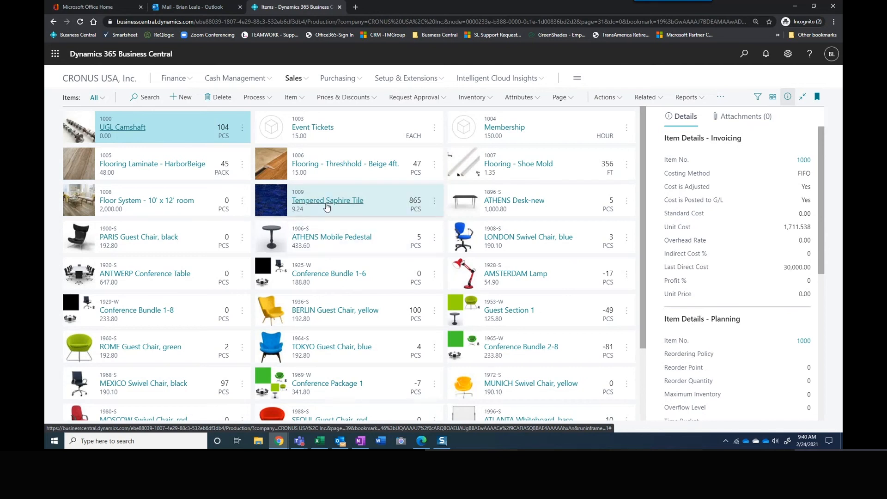
Select the Tempered Saphire Tile item and examine its invoicing and planning details.
{"action": "left_click", "coordinate": [387, 201]}
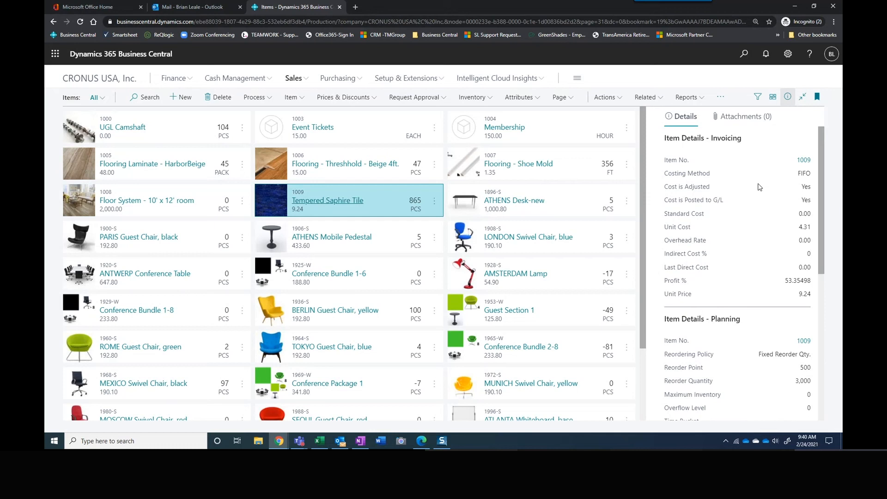
{"action": "scroll", "coordinate": [757, 213], "scroll_direction": "down", "scroll_amount": 3}
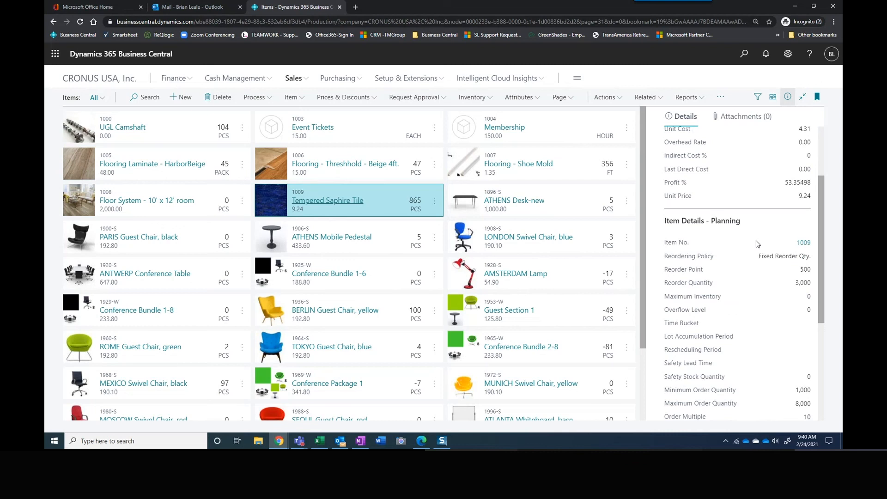
{"action": "scroll", "coordinate": [753, 278], "scroll_direction": "down", "scroll_amount": 2}
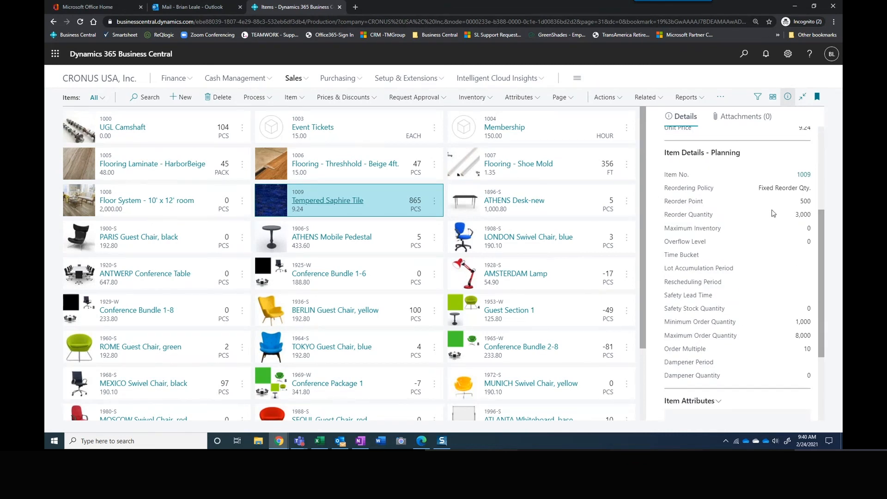
{"action": "scroll", "coordinate": [773, 213], "scroll_direction": "up", "scroll_amount": 4}
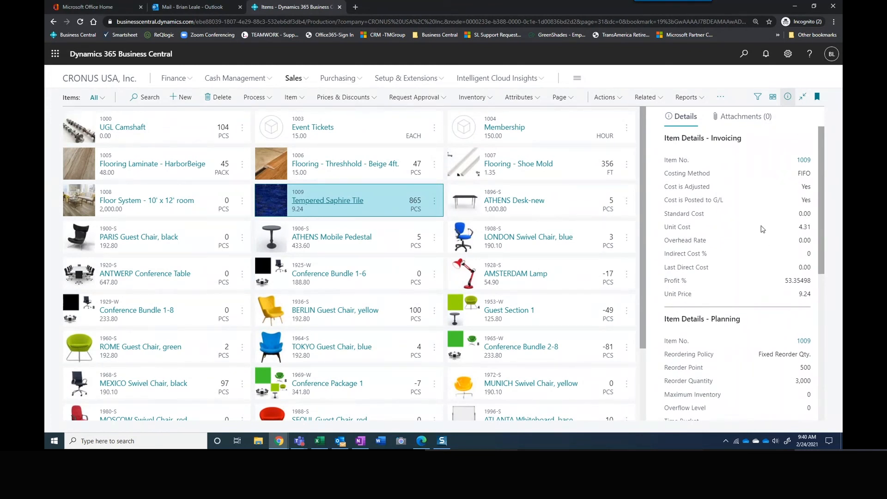
Open the Tempered Saphire Tile item card and view the sales lines behind its quantity on sales orders.
{"action": "left_click", "coordinate": [342, 205]}
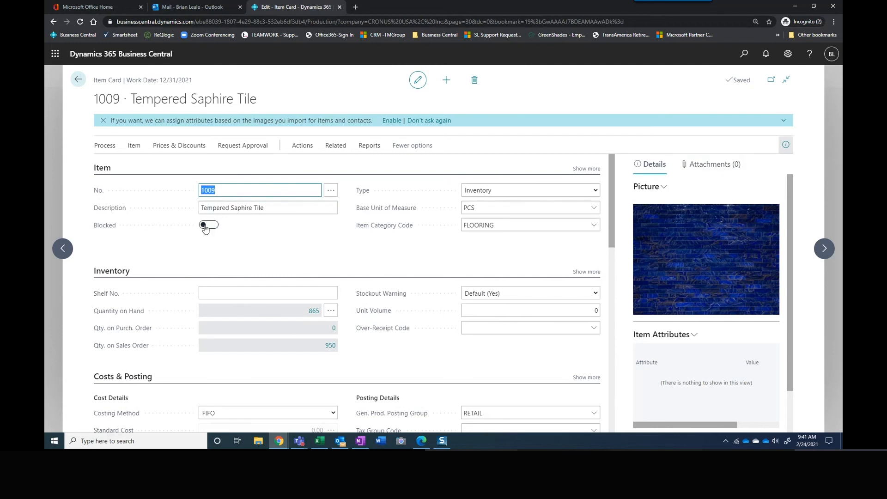
{"action": "scroll", "coordinate": [298, 235], "scroll_direction": "down", "scroll_amount": 2}
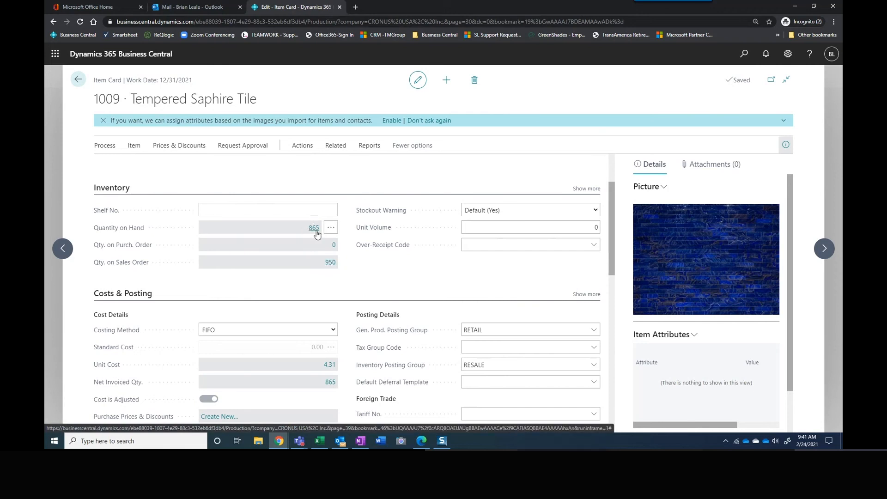
{"action": "left_click", "coordinate": [331, 263]}
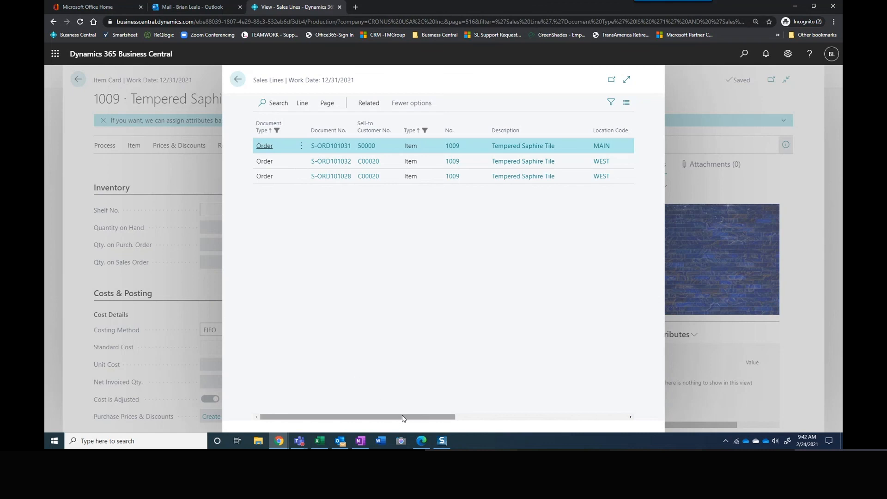
Examine the quantities and shipment dates of the Tempered Saphire Tile sales lines, and return to the item card.
{"action": "left_click_drag", "start_coordinate": [402, 417], "coordinate": [577, 422]}
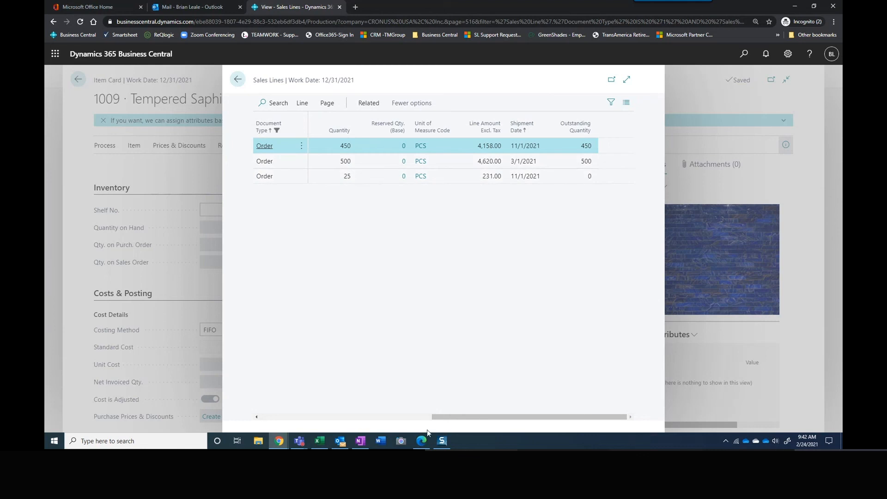
{"action": "left_click_drag", "start_coordinate": [445, 417], "coordinate": [266, 407]}
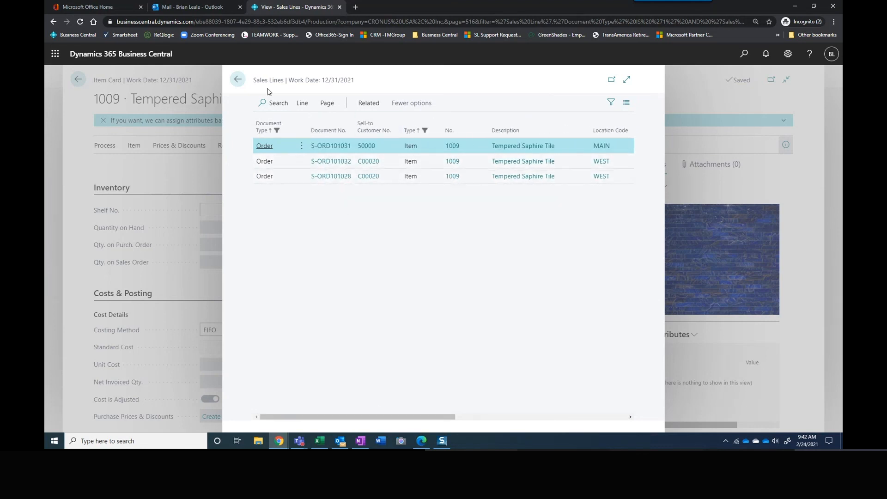
{"action": "left_click", "coordinate": [237, 79]}
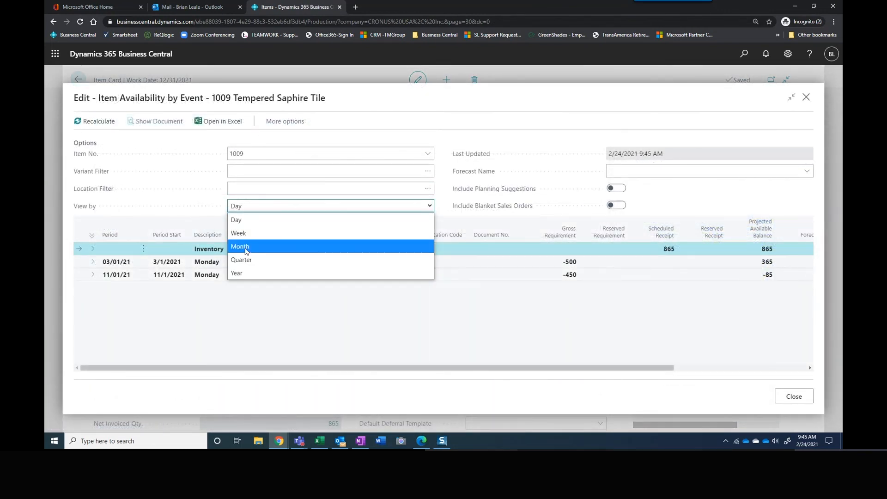
View the tile's availability by event per month, expand the March and November periods, and return to the Items list.
{"action": "left_click", "coordinate": [247, 247]}
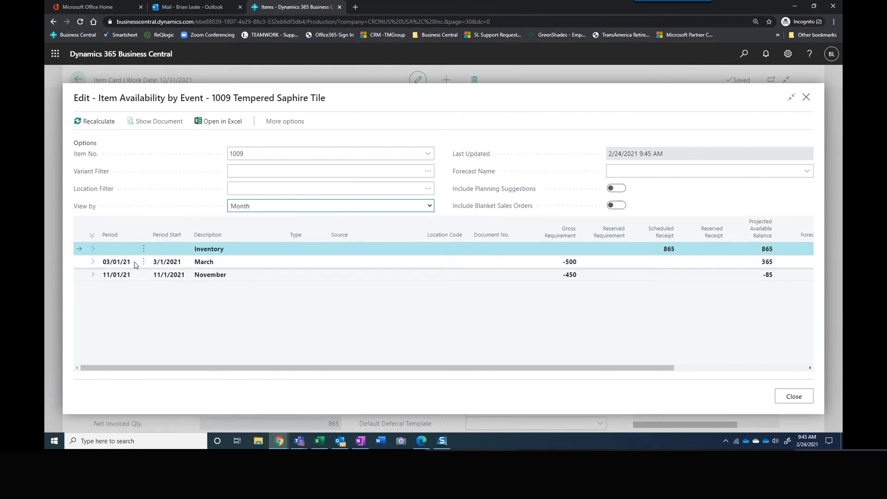
{"action": "left_click", "coordinate": [92, 262]}
{"action": "left_click", "coordinate": [93, 288]}
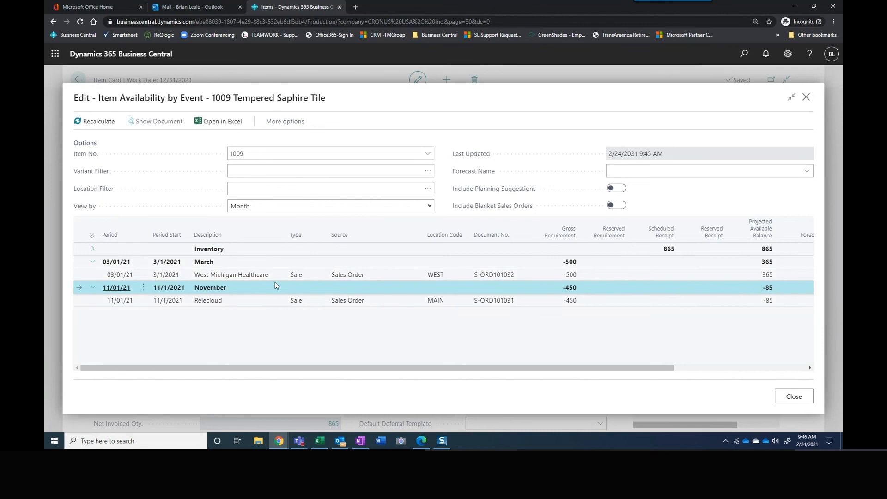
{"action": "key", "text": "Escape"}
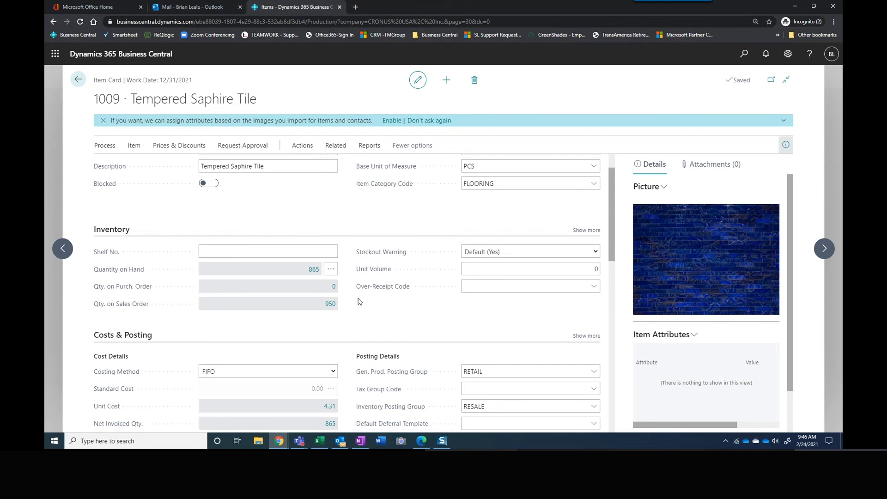
{"action": "left_click", "coordinate": [79, 80]}
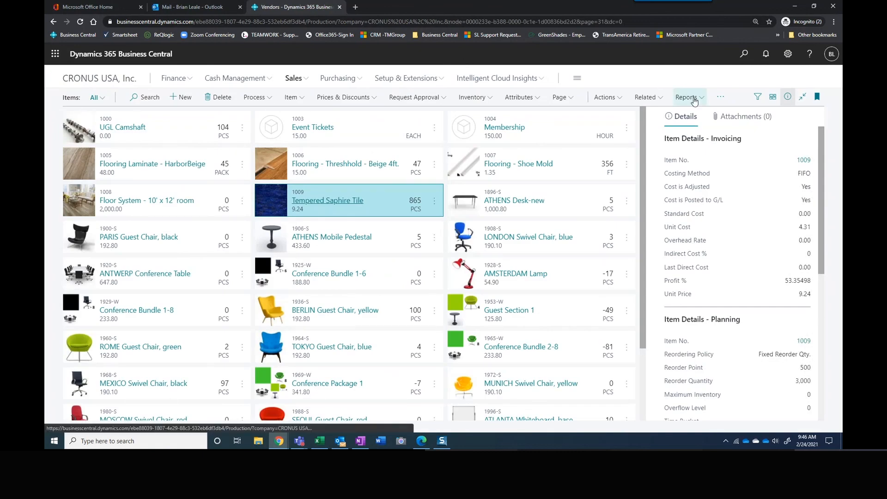
Preview the inventory Availability Status report without filters, and examine the Tempered Saphire Tile's available quantity and reorder point.
{"action": "left_click", "coordinate": [695, 101]}
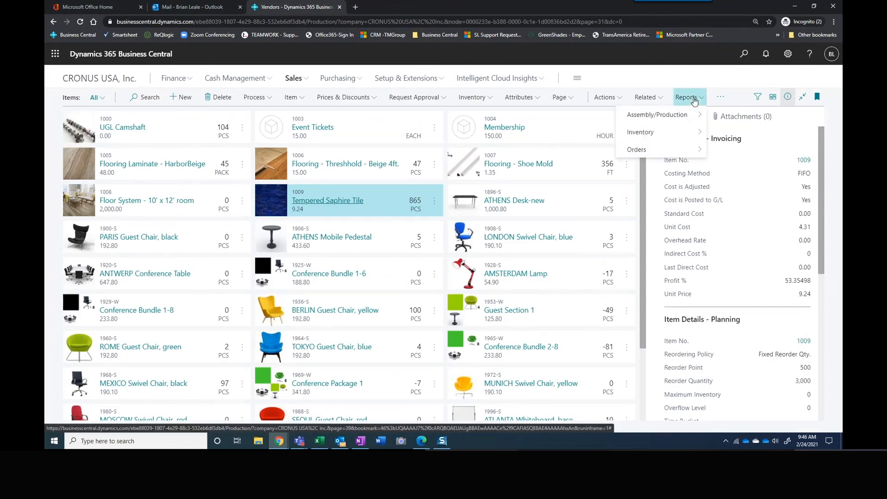
{"action": "mouse_move", "coordinate": [693, 137]}
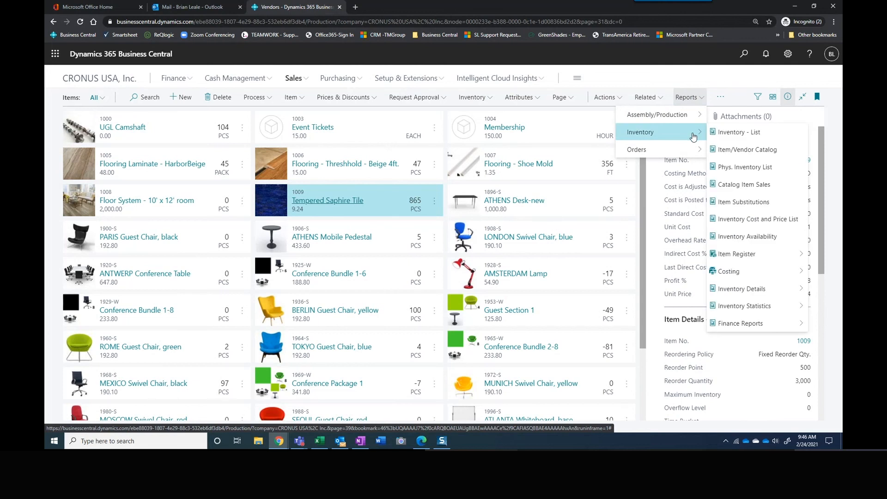
{"action": "left_click", "coordinate": [749, 237]}
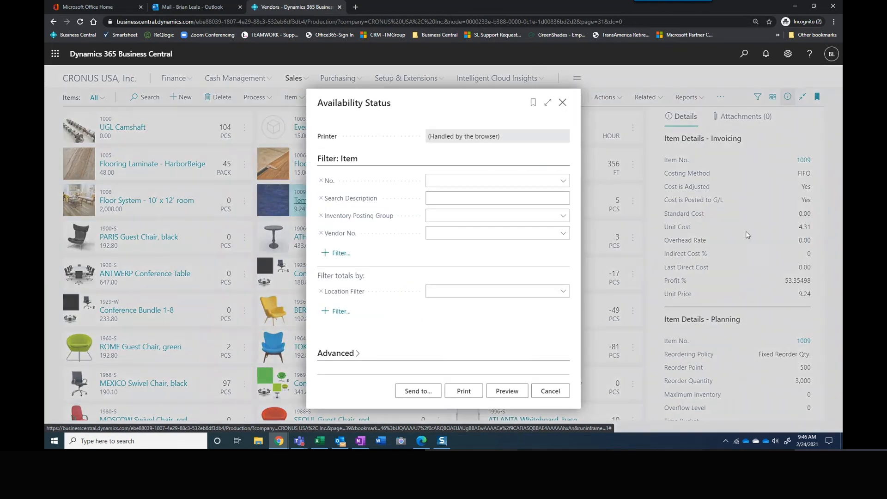
{"action": "left_click", "coordinate": [511, 392]}
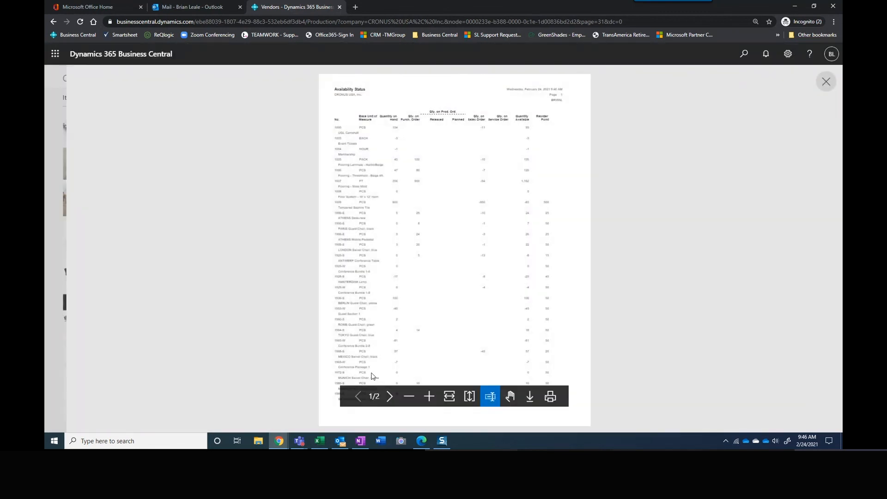
{"action": "left_click", "coordinate": [428, 396]}
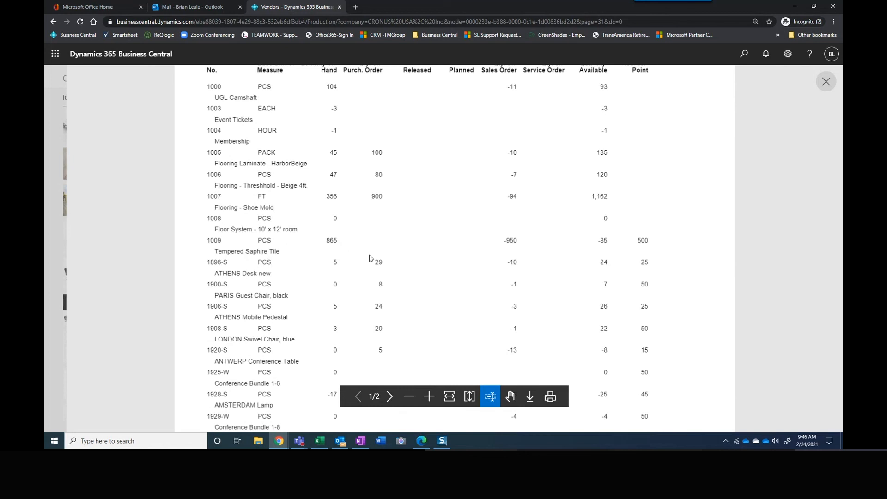
{"action": "scroll", "coordinate": [492, 242], "scroll_direction": "up", "scroll_amount": 1}
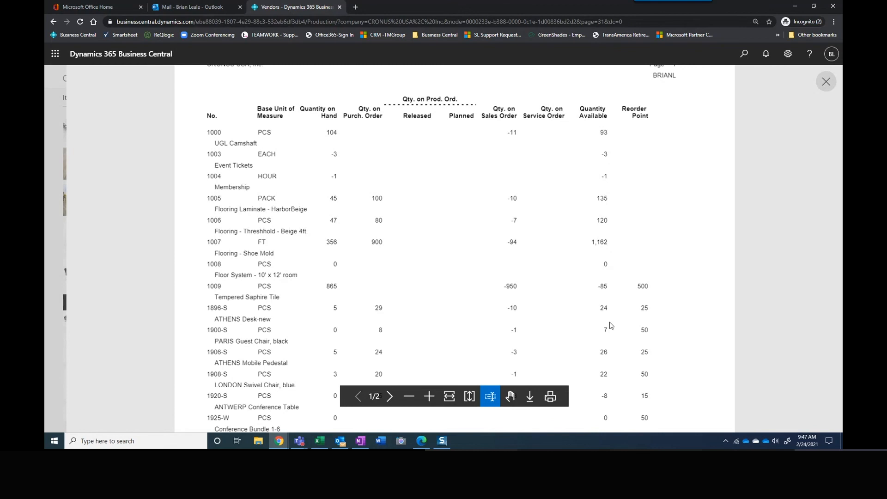
{"action": "scroll", "coordinate": [610, 324], "scroll_direction": "down", "scroll_amount": 1}
{"action": "scroll", "coordinate": [611, 347], "scroll_direction": "down", "scroll_amount": 1}
{"action": "scroll", "coordinate": [609, 332], "scroll_direction": "up", "scroll_amount": 1}
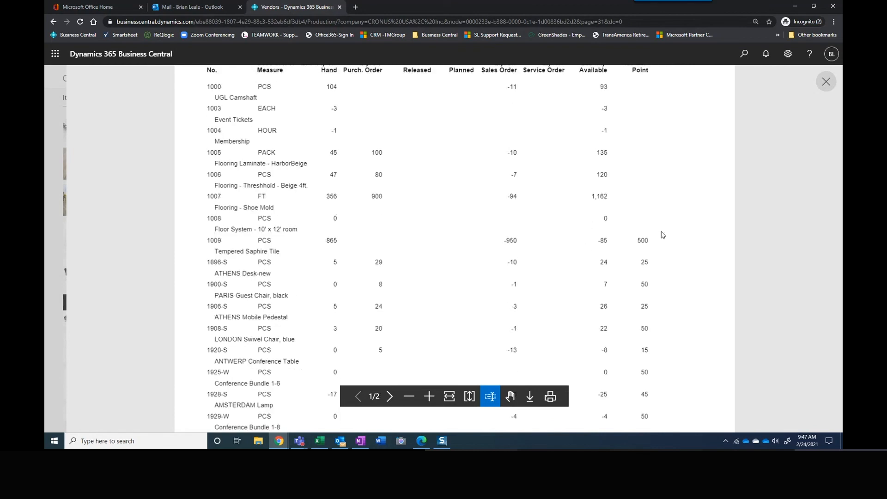
{"action": "scroll", "coordinate": [661, 231], "scroll_direction": "up", "scroll_amount": 1}
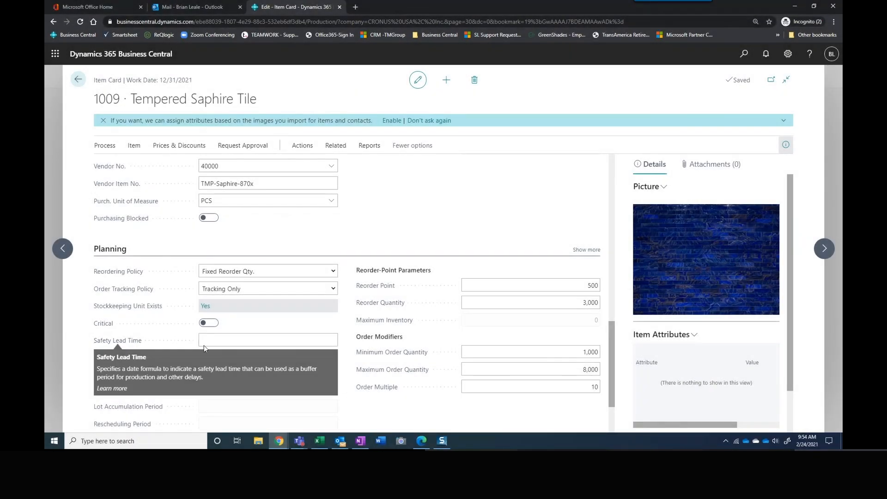
Review the planning settings on the Tempered Saphire Tile item card, and expand the Item Tracking and Warehouse sections.
{"action": "left_click", "coordinate": [231, 357]}
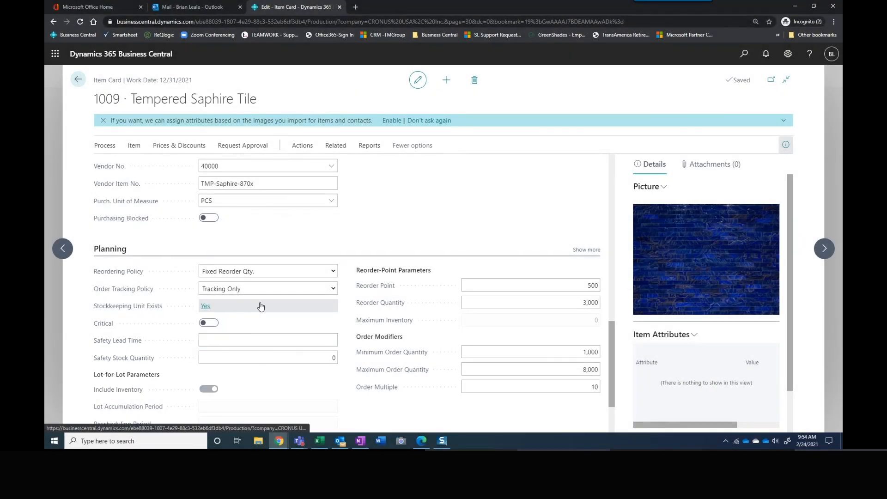
{"action": "scroll", "coordinate": [259, 306], "scroll_direction": "down", "scroll_amount": 1}
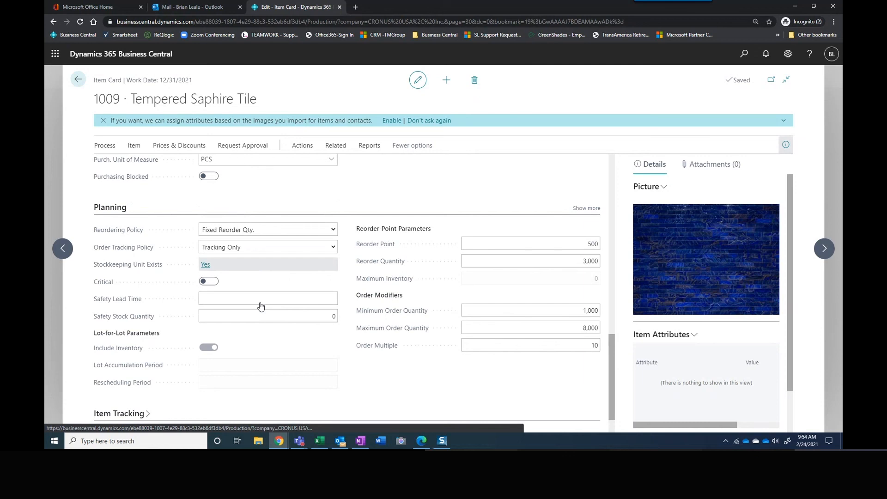
{"action": "scroll", "coordinate": [260, 307], "scroll_direction": "down", "scroll_amount": 1}
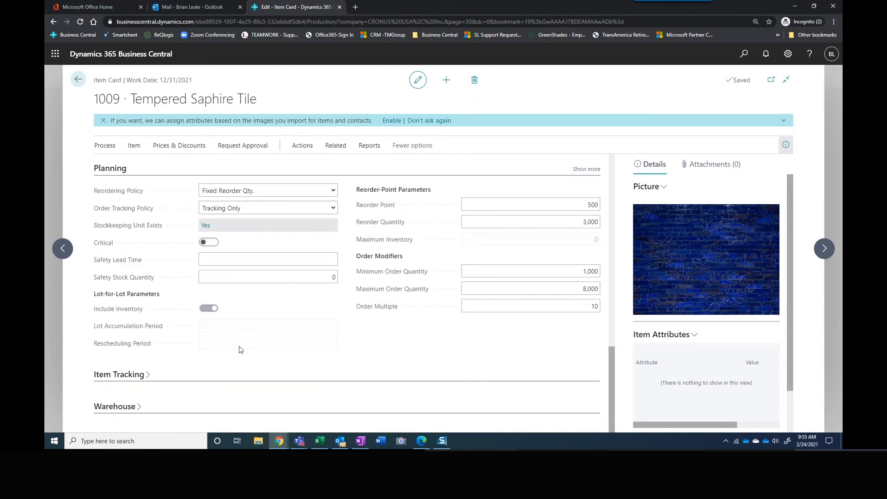
{"action": "left_click", "coordinate": [148, 374]}
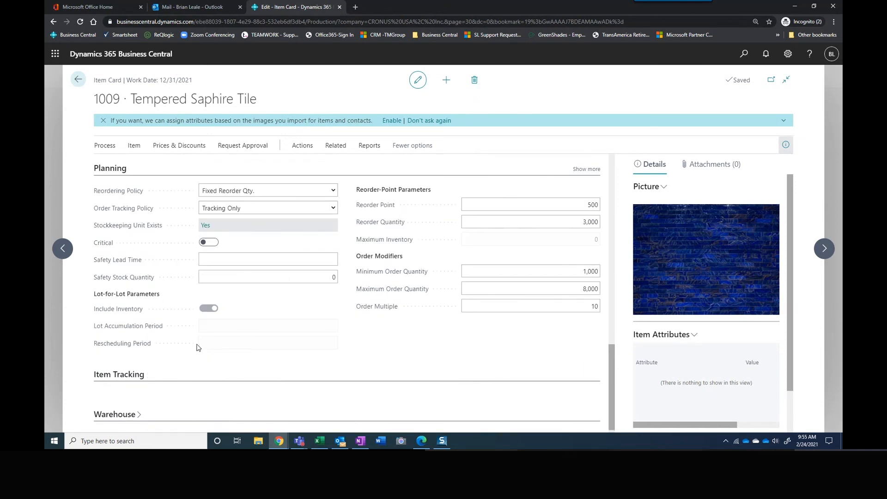
{"action": "scroll", "coordinate": [203, 353], "scroll_direction": "down", "scroll_amount": 1}
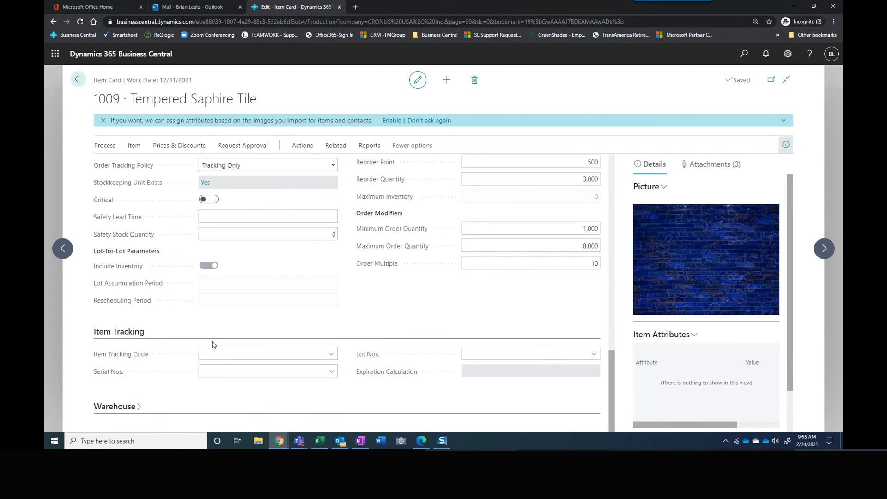
{"action": "left_click", "coordinate": [134, 408]}
{"action": "scroll", "coordinate": [181, 391], "scroll_direction": "down", "scroll_amount": 2}
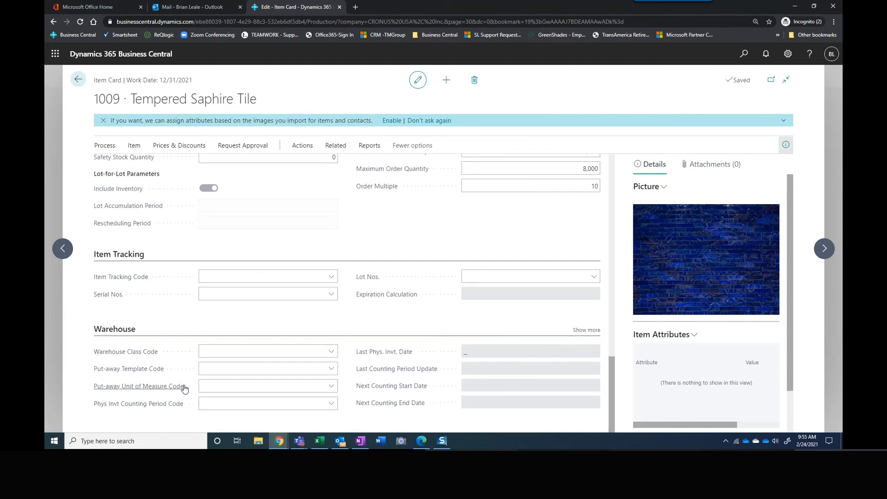
Review the tile's reorder point and the available Reordering Policy options in the planning settings, keeping Fixed Reorder Qty.
{"action": "scroll", "coordinate": [184, 388], "scroll_direction": "up", "scroll_amount": 1}
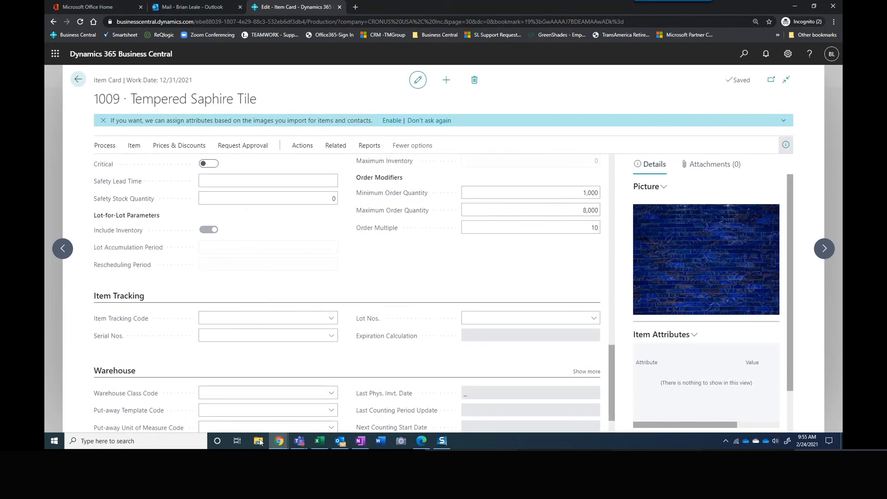
{"action": "scroll", "coordinate": [266, 288], "scroll_direction": "up", "scroll_amount": 2}
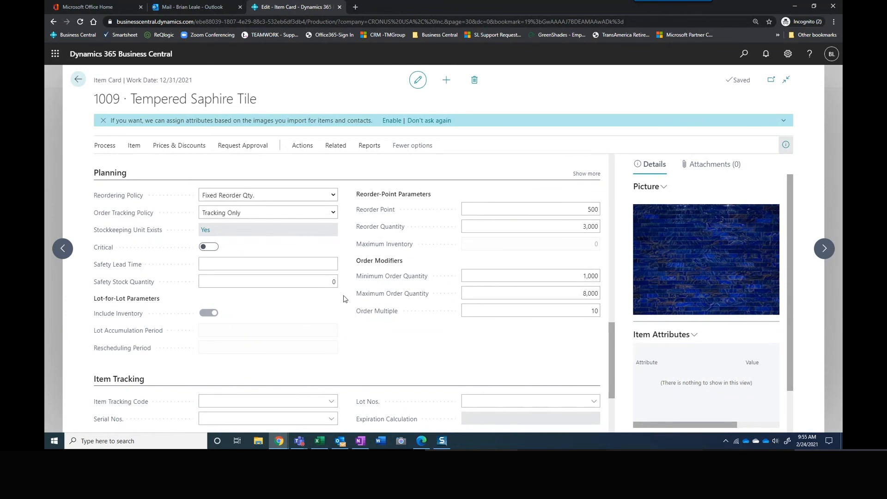
{"action": "left_click", "coordinate": [586, 209]}
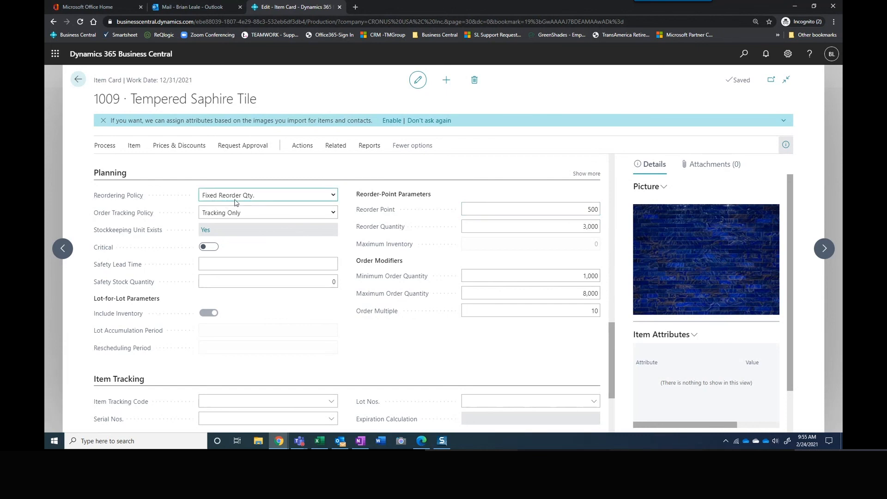
{"action": "left_click", "coordinate": [334, 196]}
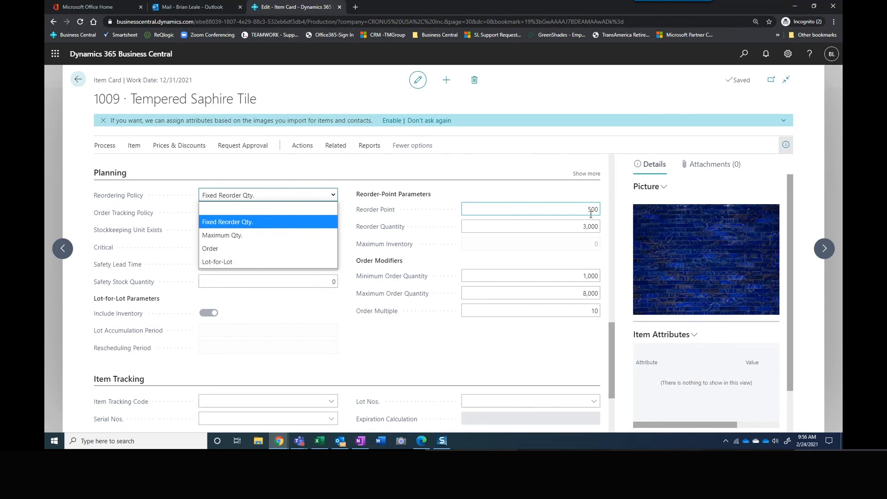
{"action": "left_click", "coordinate": [389, 338]}
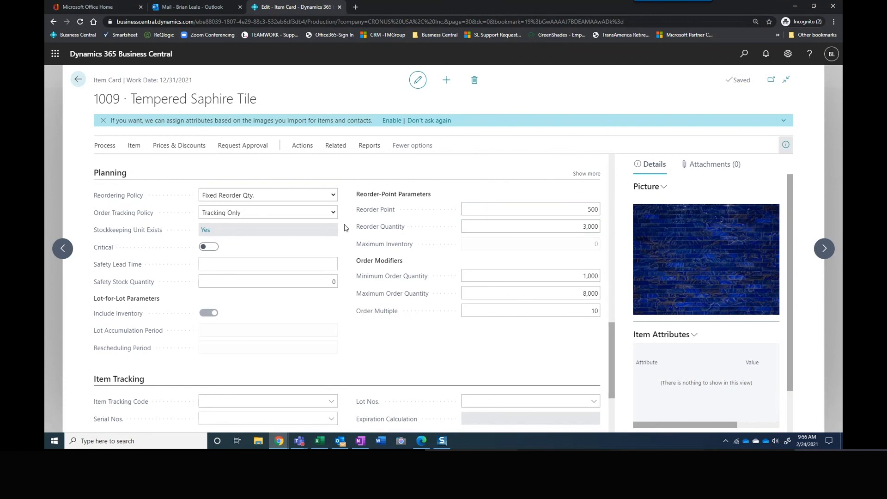
Check the tile's forecast status and reorder-point parameters, and return to the Items list.
{"action": "scroll", "coordinate": [702, 412], "scroll_direction": "down", "scroll_amount": 1}
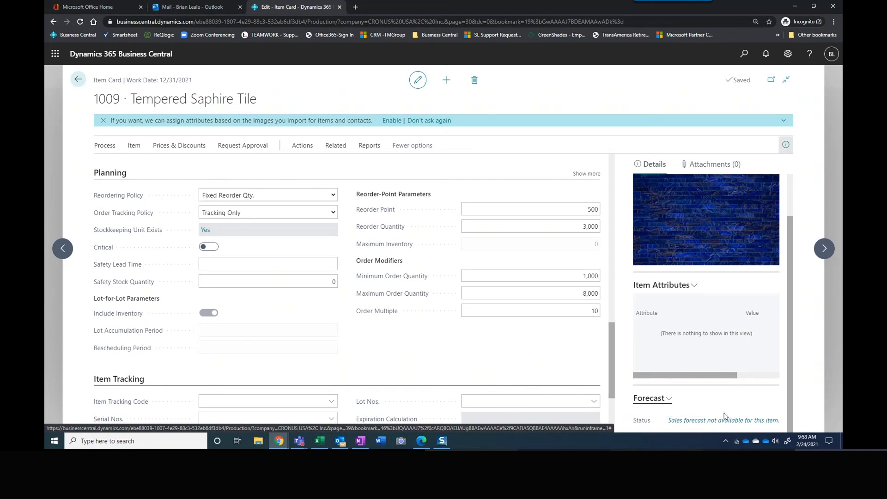
{"action": "left_click", "coordinate": [584, 208]}
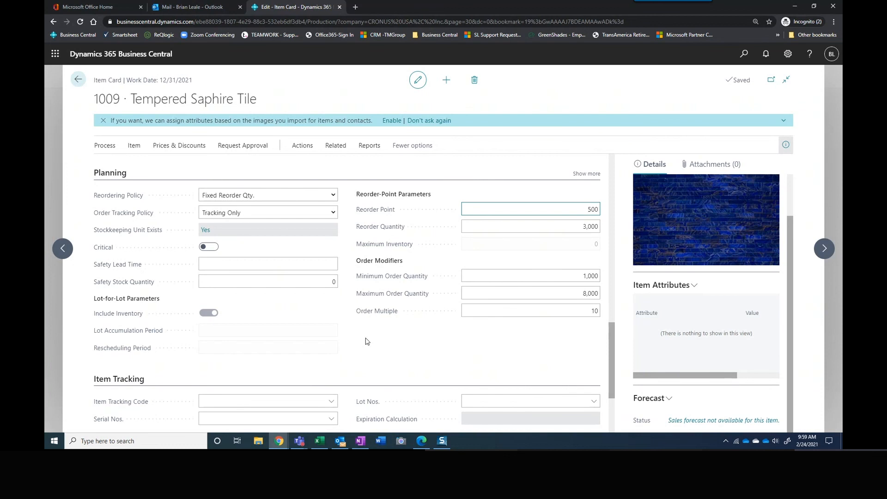
{"action": "scroll", "coordinate": [367, 341], "scroll_direction": "up", "scroll_amount": 1}
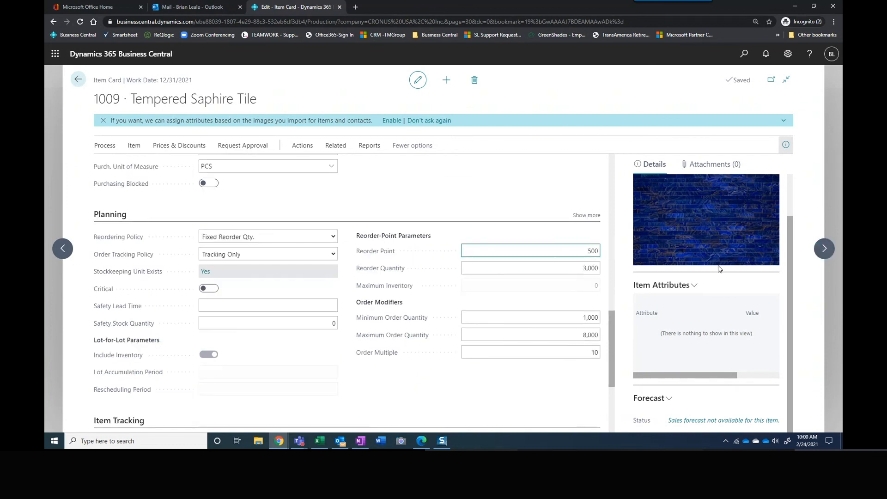
{"action": "left_click", "coordinate": [337, 322]}
{"action": "left_click", "coordinate": [79, 81]}
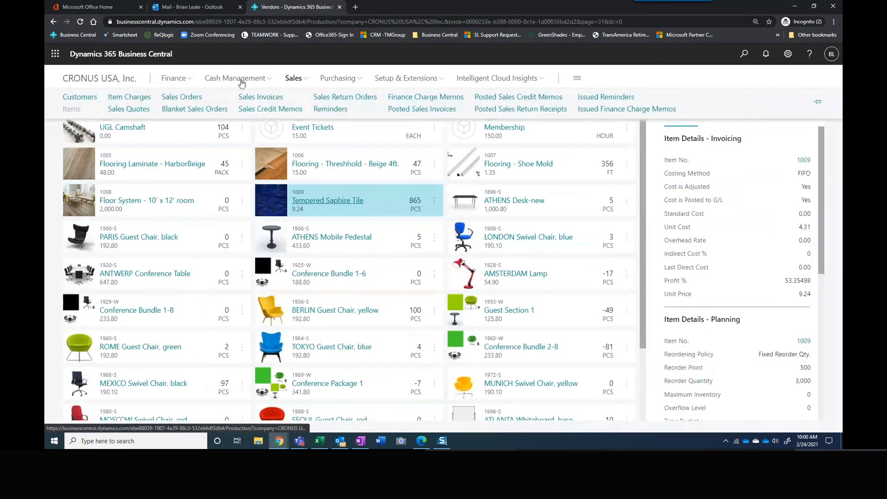
Open the West Michigan Healthcare sales order for FIREPLACE TITLE IN ROOMS from the Sales Orders list.
{"action": "left_click", "coordinate": [182, 98]}
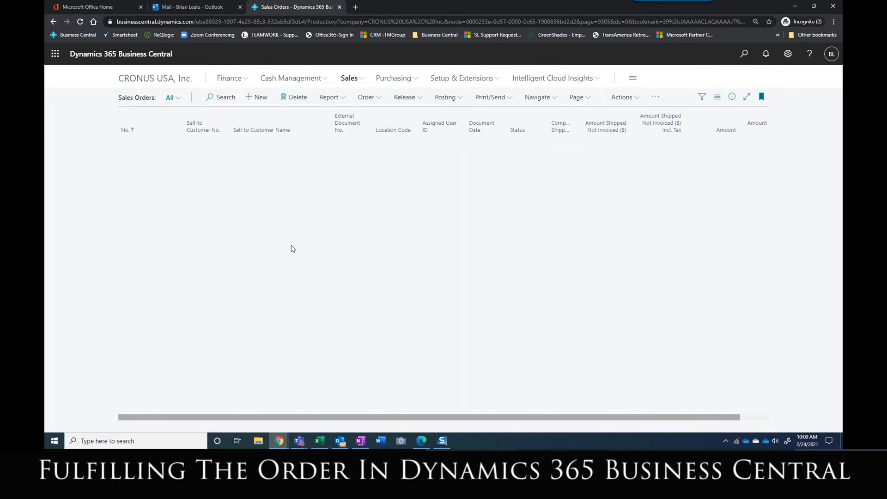
{"action": "scroll", "coordinate": [292, 252], "scroll_direction": "down", "scroll_amount": 5}
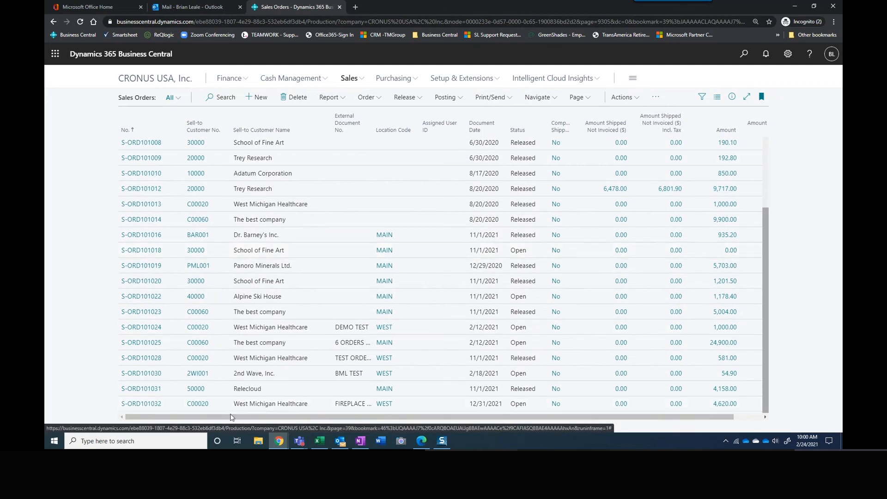
{"action": "left_click", "coordinate": [141, 405]}
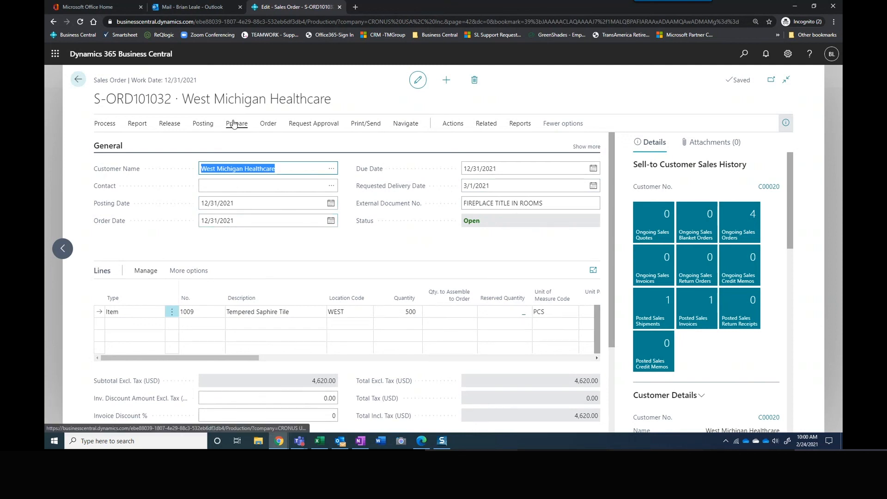
Preview the Pick Instruction report for the West Michigan Healthcare sales order and enlarge the preview.
{"action": "left_click", "coordinate": [208, 127]}
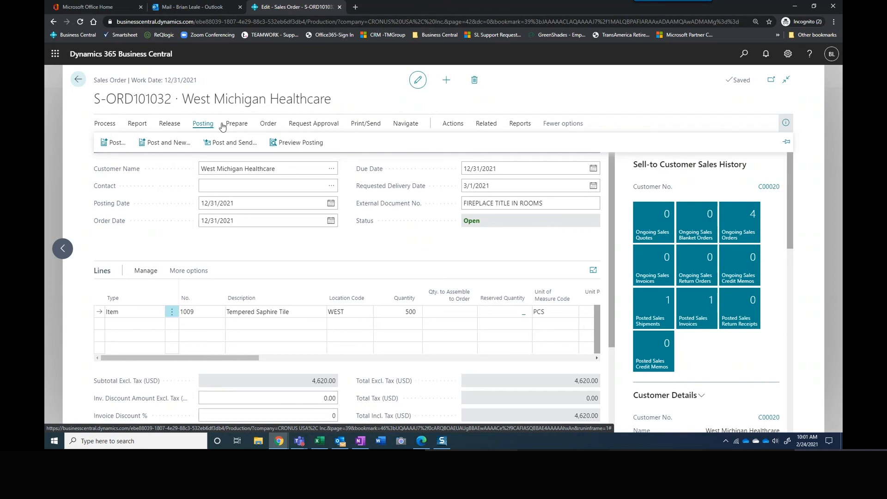
{"action": "left_click", "coordinate": [368, 124]}
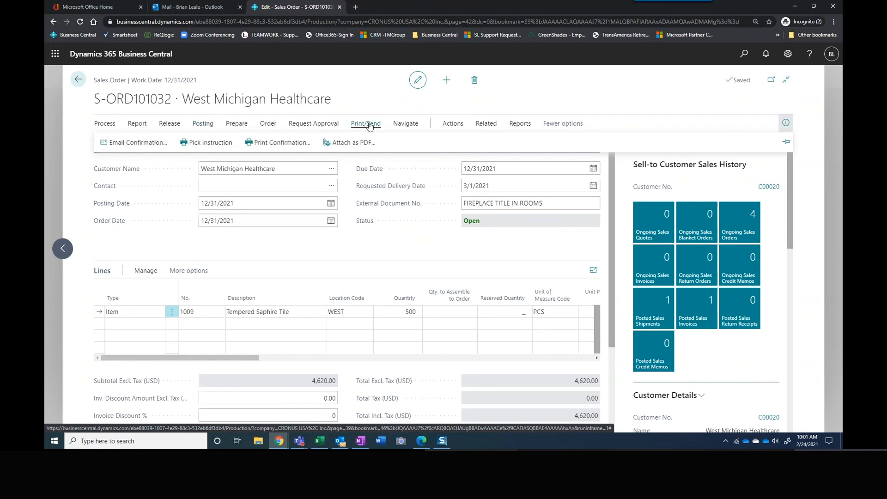
{"action": "left_click", "coordinate": [202, 143]}
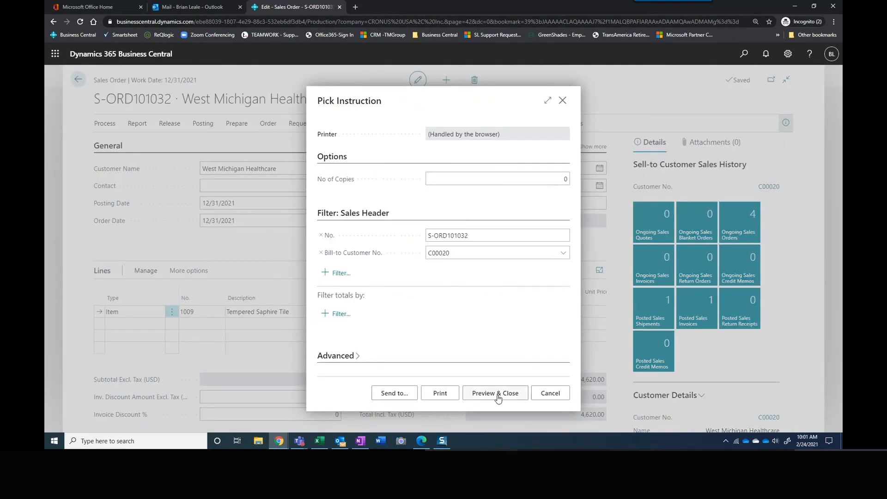
{"action": "left_click", "coordinate": [497, 393]}
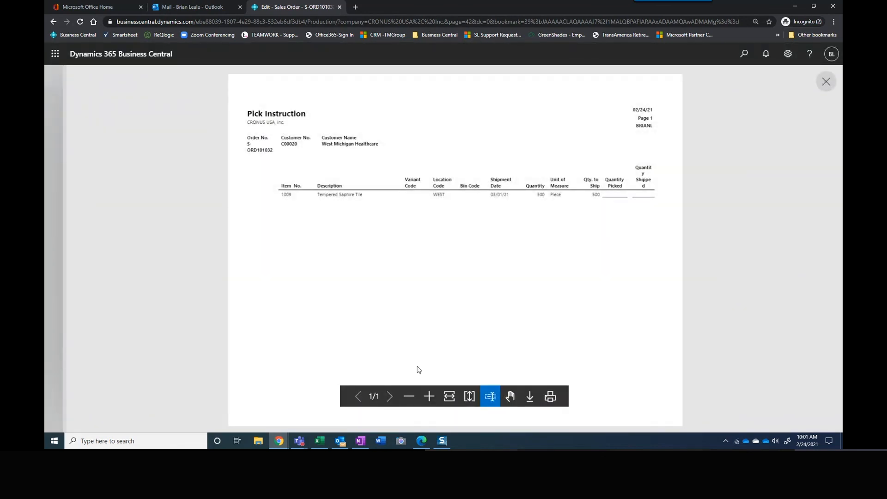
{"action": "left_click", "coordinate": [429, 397]}
{"action": "scroll", "coordinate": [265, 174], "scroll_direction": "up", "scroll_amount": 2}
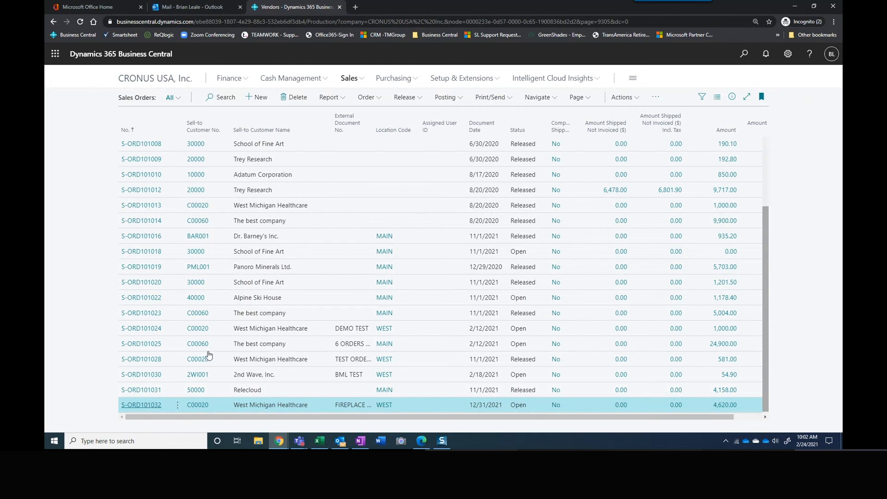
Reopen the FIREPLACE TITLE IN ROOMS order for West Michigan Healthcare, post it as Ship and Invoice, and open the posted invoice.
{"action": "left_click", "coordinate": [142, 405]}
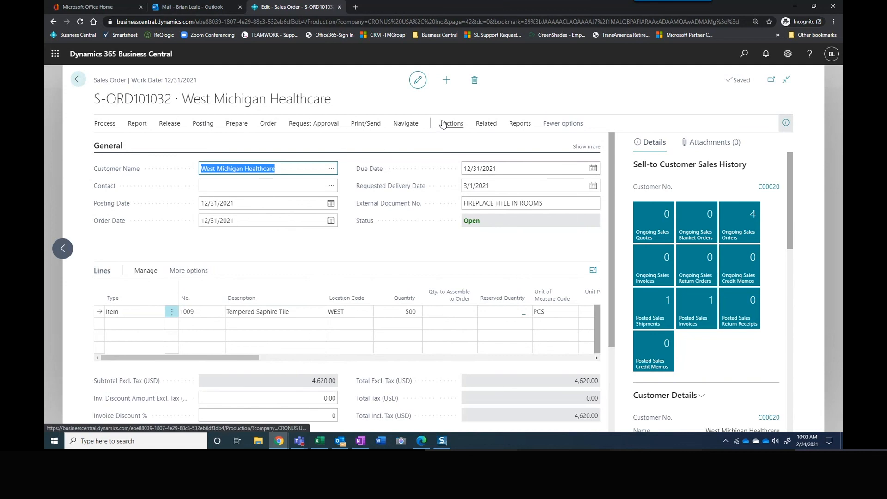
{"action": "left_click", "coordinate": [200, 125]}
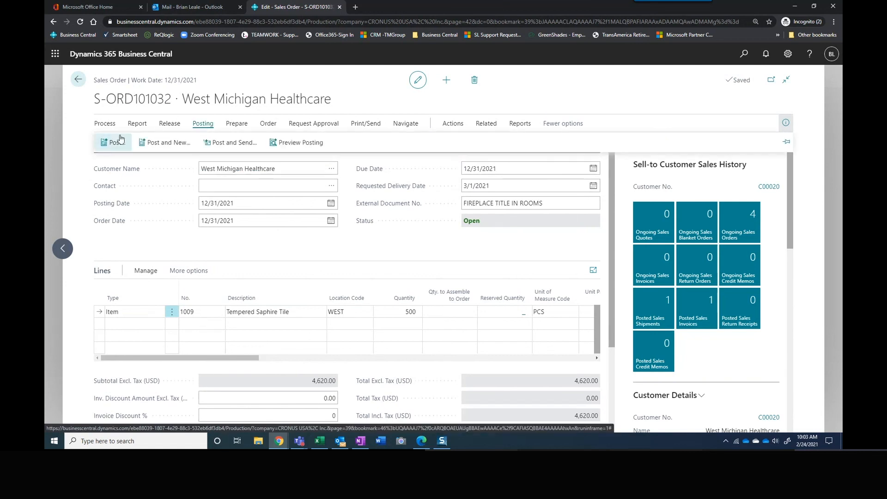
{"action": "left_click", "coordinate": [113, 143]}
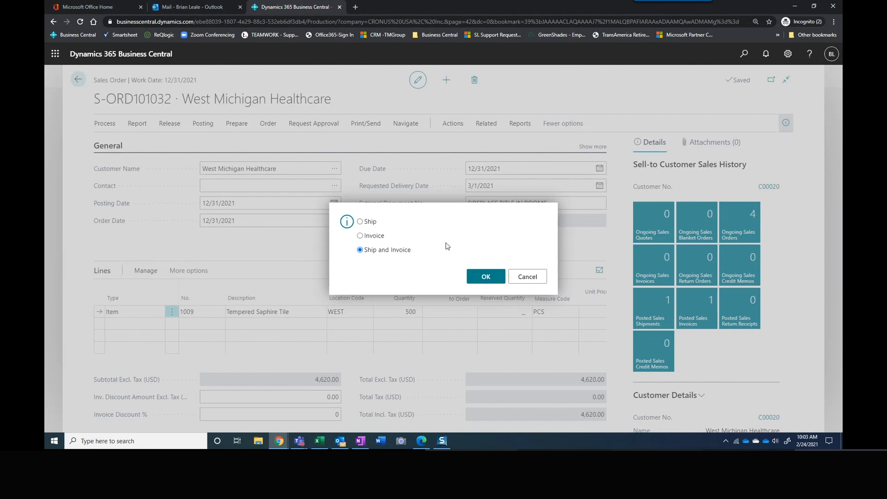
{"action": "left_click", "coordinate": [484, 279]}
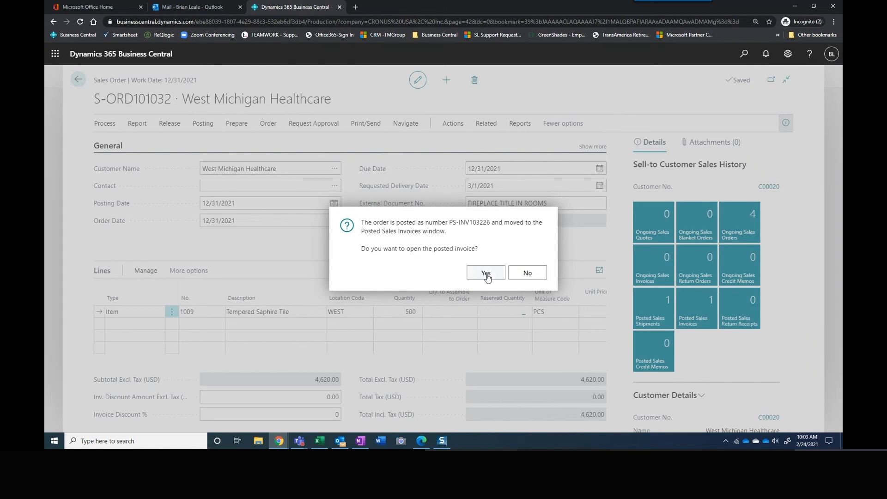
{"action": "left_click", "coordinate": [486, 275]}
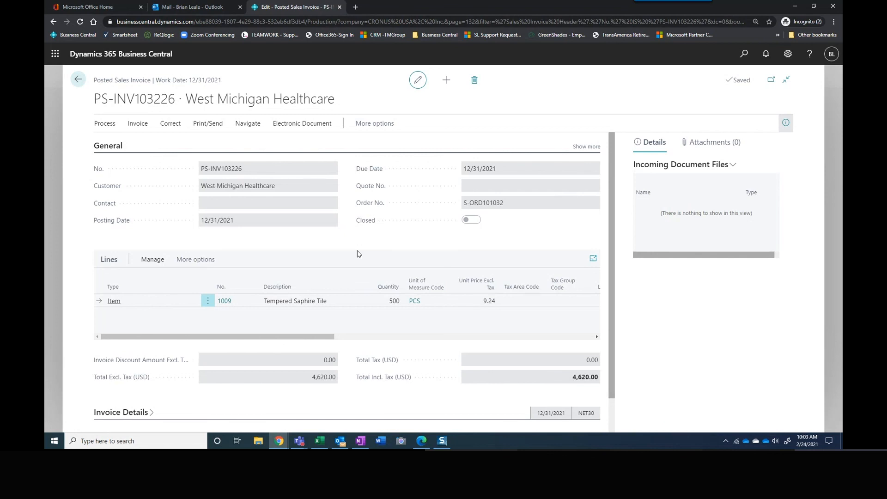
Open the Tempered Saphire Tile item card from the Items list and review the ledger entries behind its quantity on hand.
{"action": "left_click", "coordinate": [78, 81]}
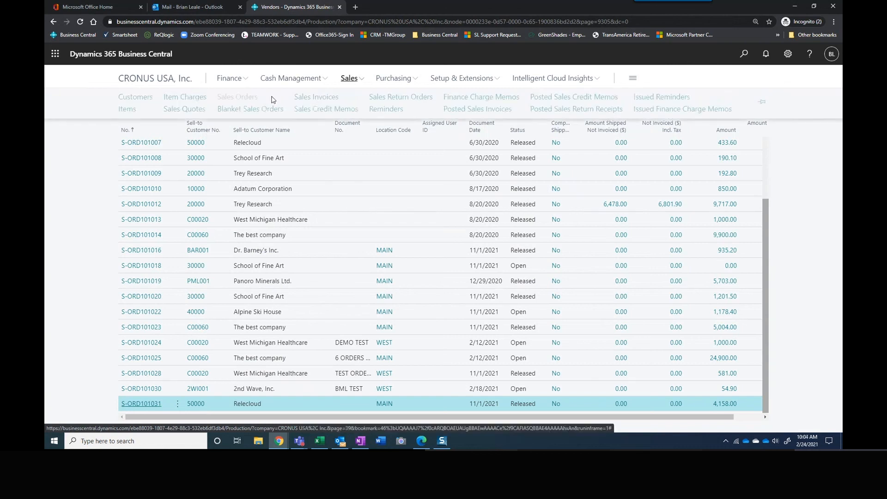
{"action": "left_click", "coordinate": [126, 110]}
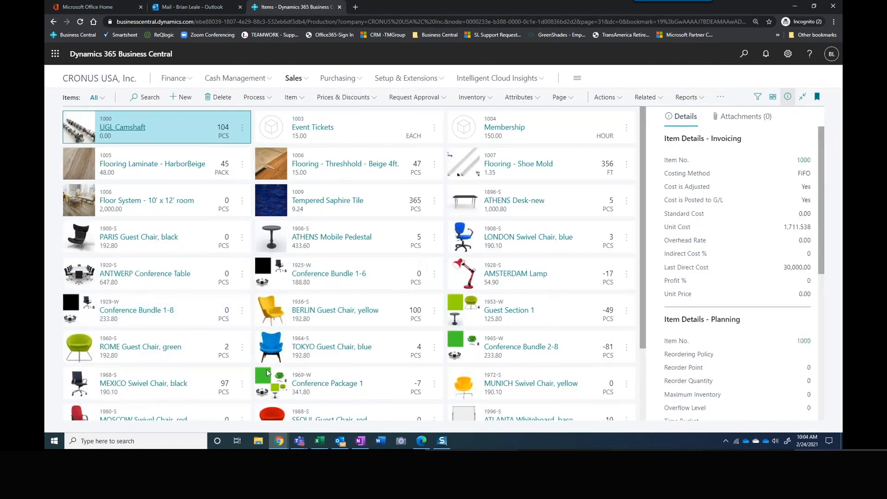
{"action": "left_click", "coordinate": [319, 201]}
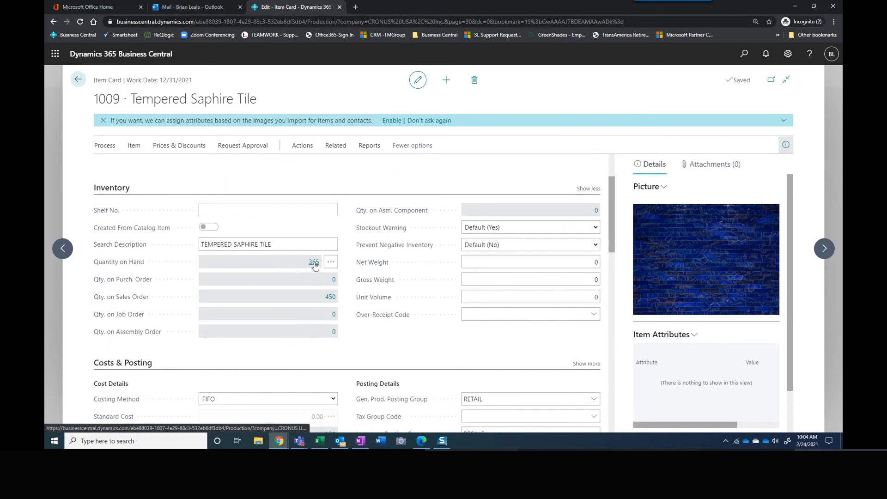
{"action": "left_click", "coordinate": [314, 263]}
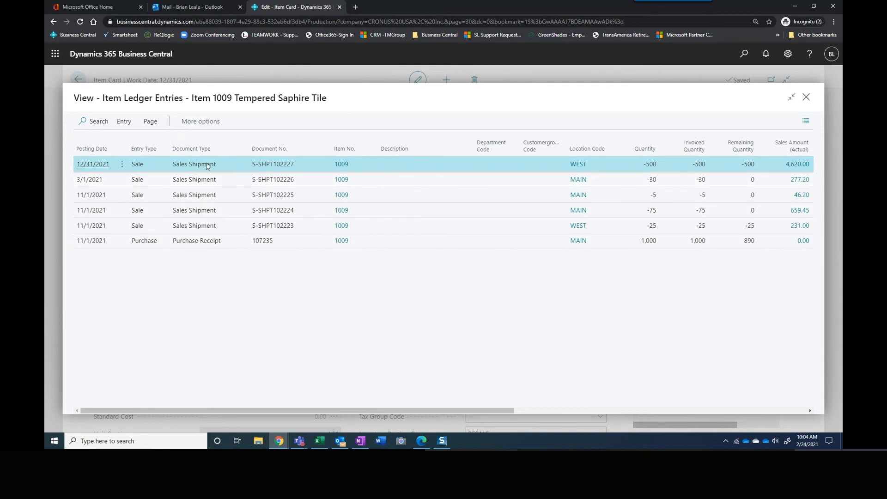
{"action": "left_click", "coordinate": [809, 102]}
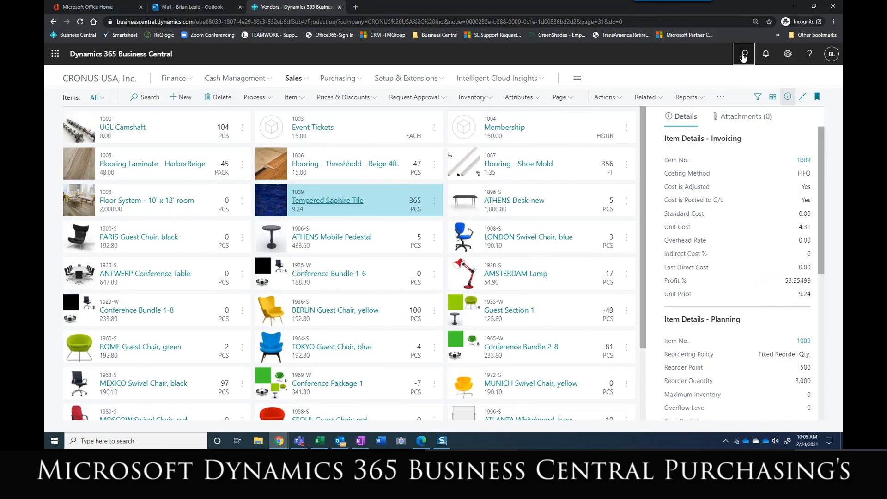
Find and open the Requisition Worksheets page, and review the suggested lines' due dates, vendors and replenishment system.
{"action": "left_click", "coordinate": [743, 55]}
{"action": "type", "text": "re"}
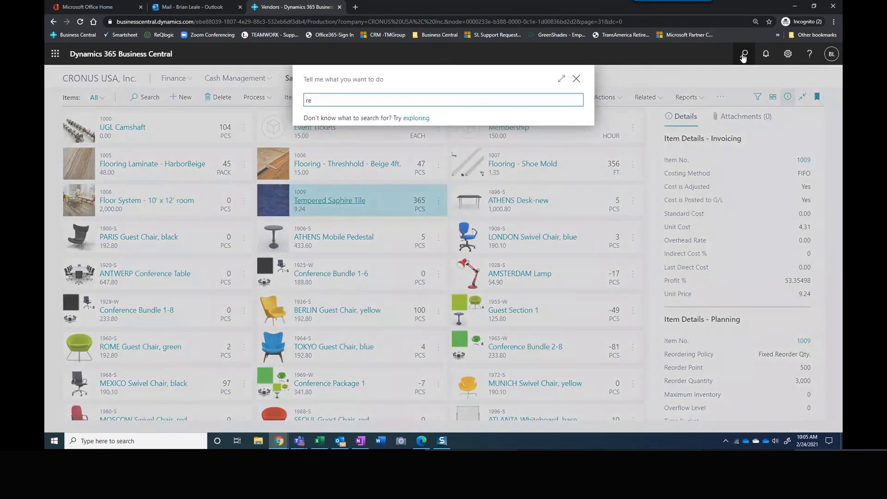
{"action": "type", "text": "q wor"}
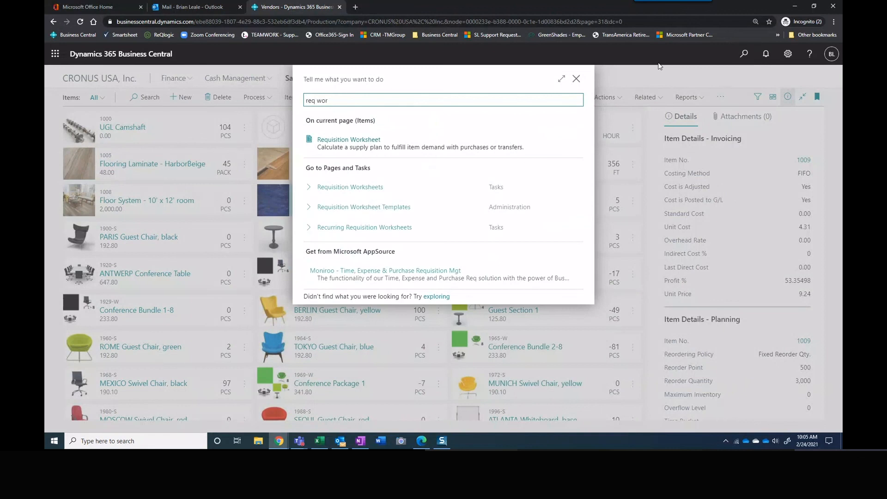
{"action": "left_click", "coordinate": [356, 191]}
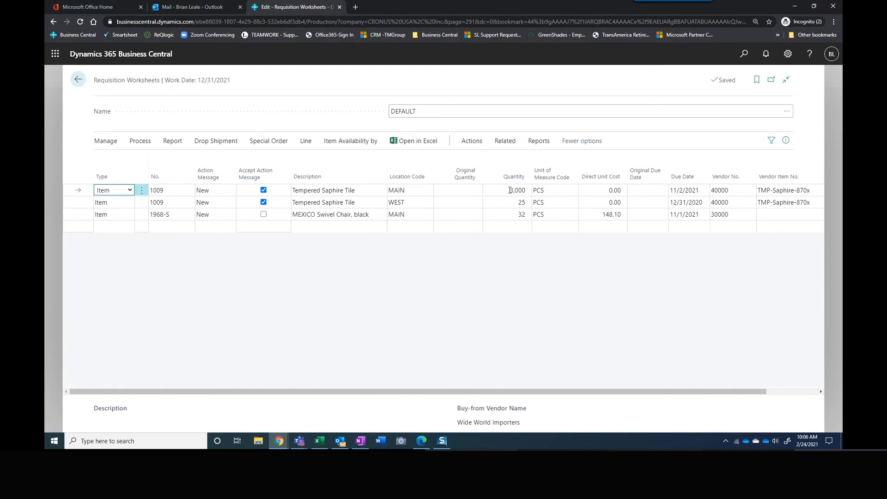
{"action": "left_click", "coordinate": [680, 190]}
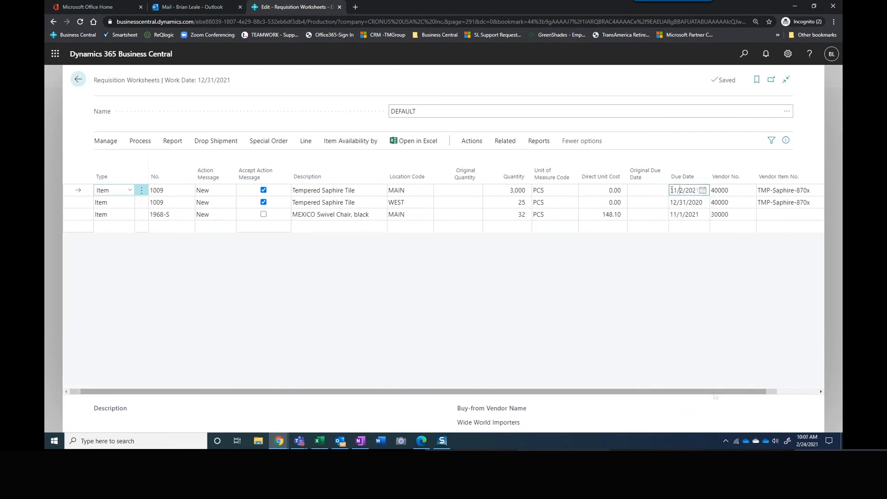
{"action": "triple_click", "coordinate": [696, 189]}
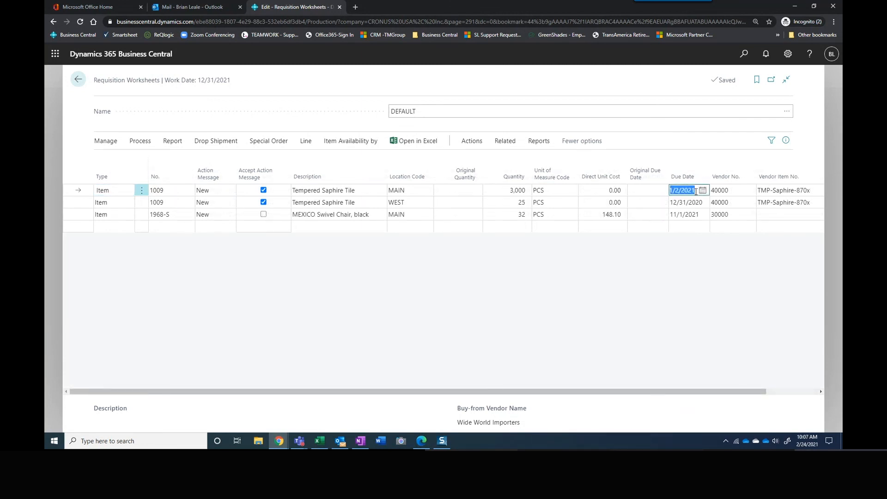
{"action": "left_click", "coordinate": [689, 241]}
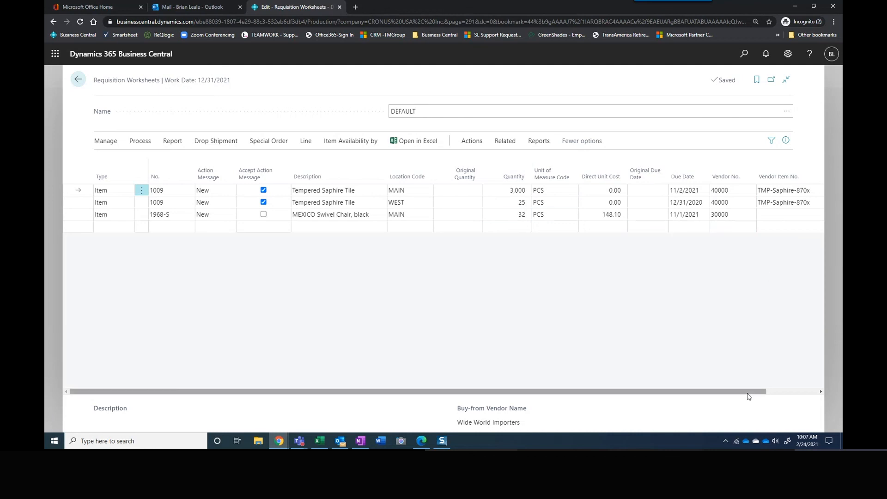
{"action": "left_click_drag", "start_coordinate": [750, 391], "coordinate": [801, 392]}
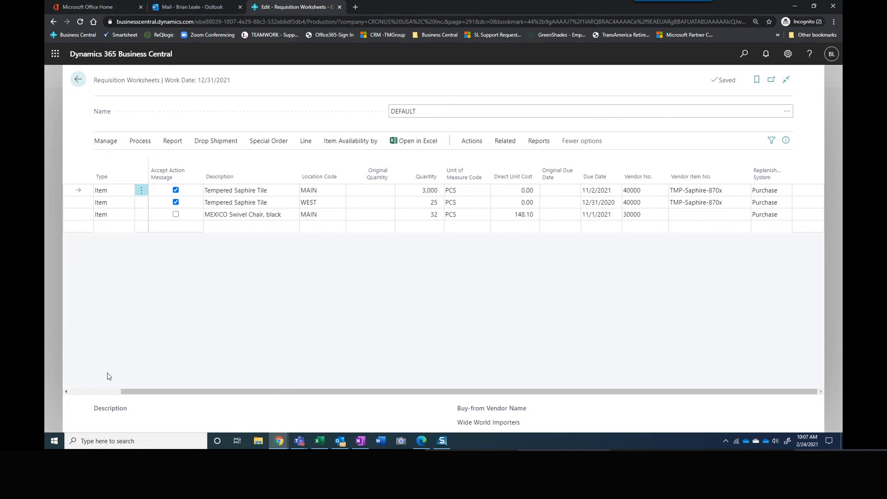
{"action": "left_click", "coordinate": [83, 392]}
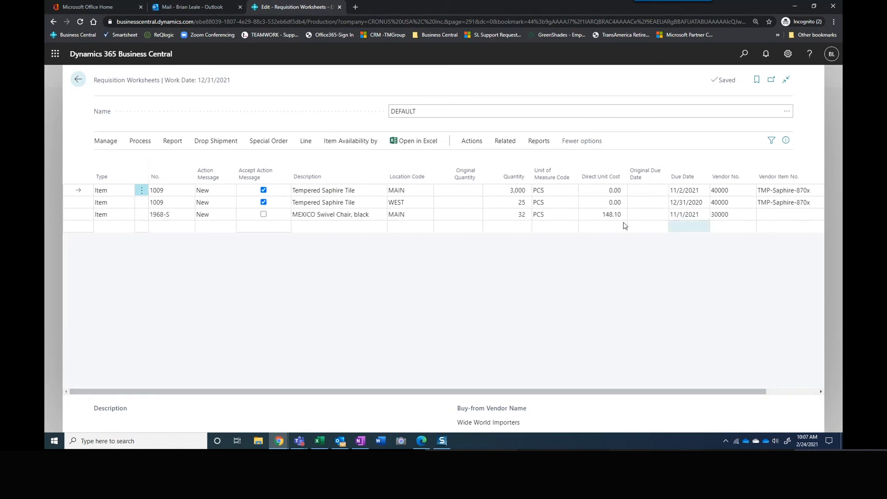
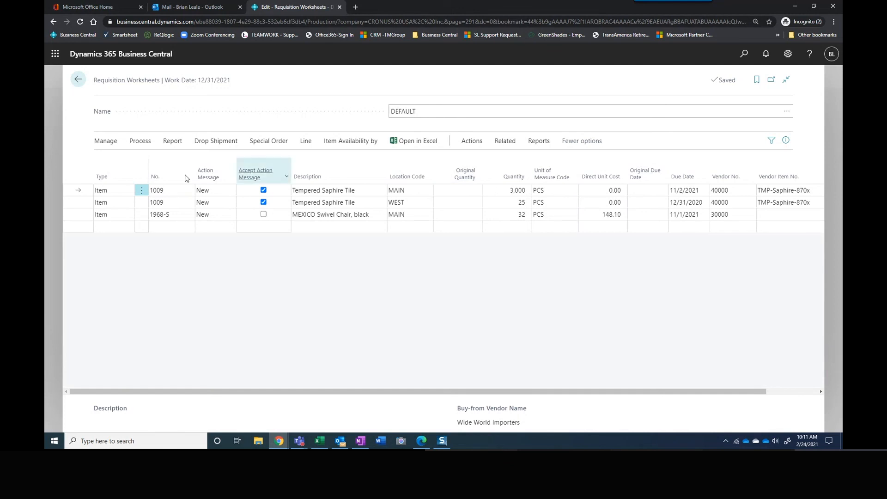
Set the quantity on the Tempered Saphire Tile requisition line for location MAIN to 5,000.
{"action": "left_click", "coordinate": [510, 190]}
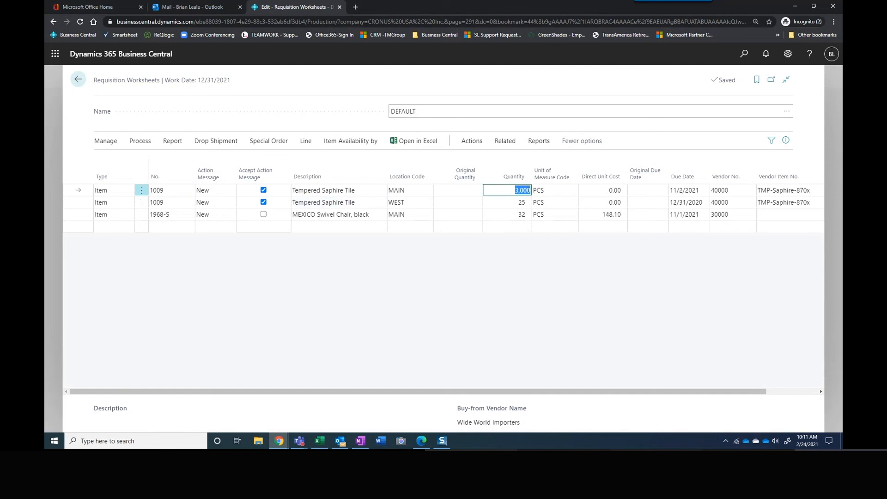
{"action": "type", "text": "5,"}
{"action": "type", "text": "000"}
{"action": "key", "text": "Tab"}
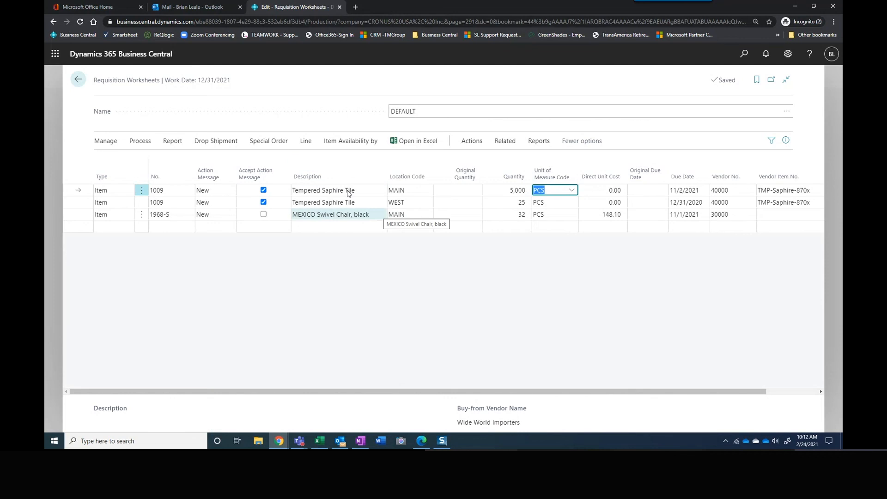
Carry out the action messages for the accepted requisition lines with Print Orders enabled.
{"action": "left_click", "coordinate": [140, 143]}
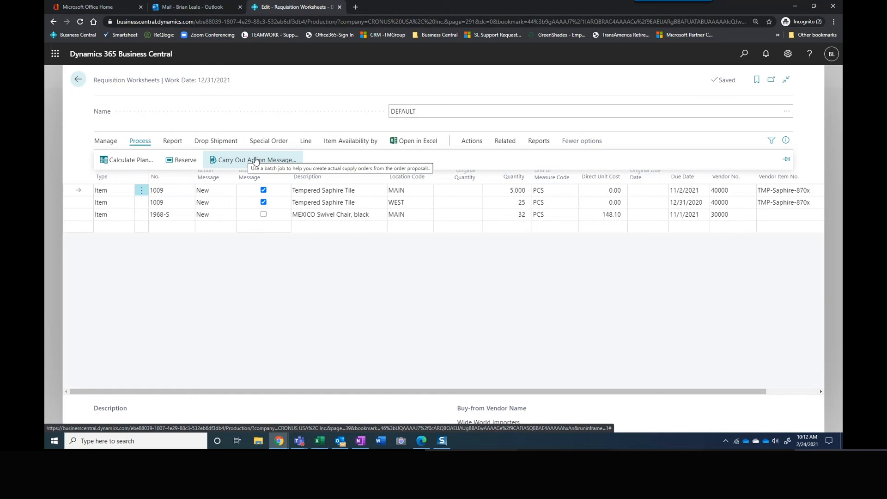
{"action": "left_click", "coordinate": [257, 160]}
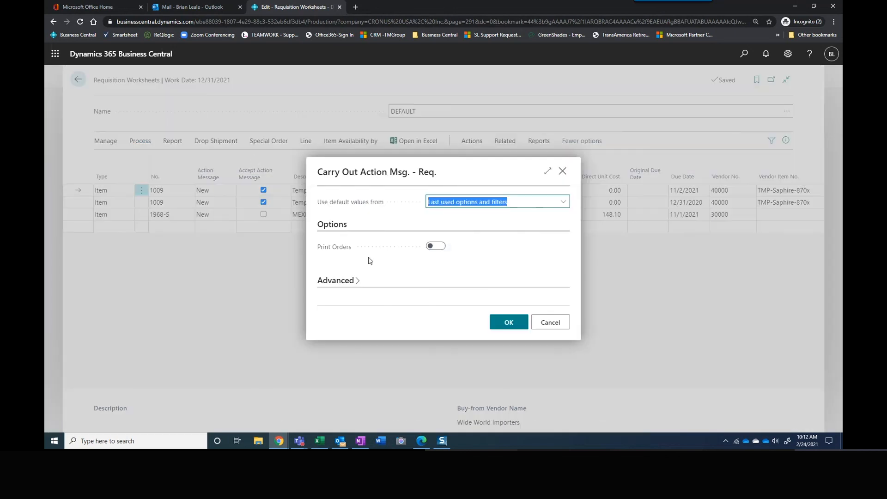
{"action": "left_click", "coordinate": [437, 248]}
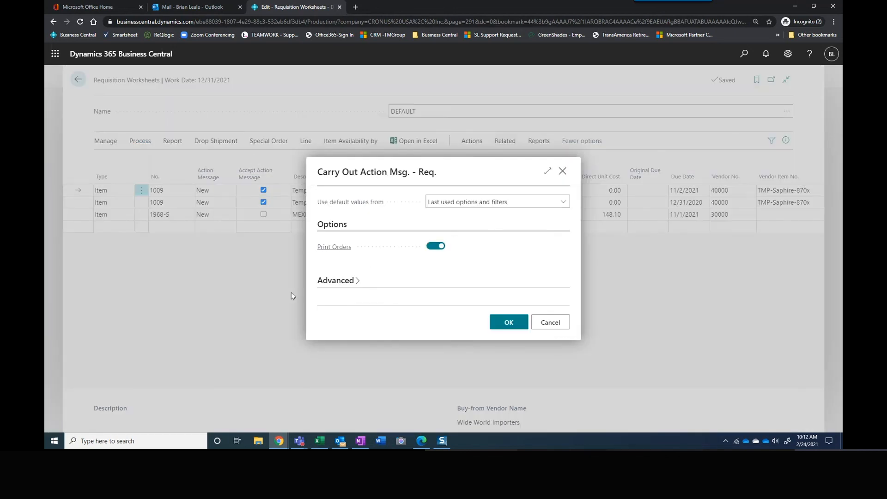
{"action": "left_click", "coordinate": [513, 325]}
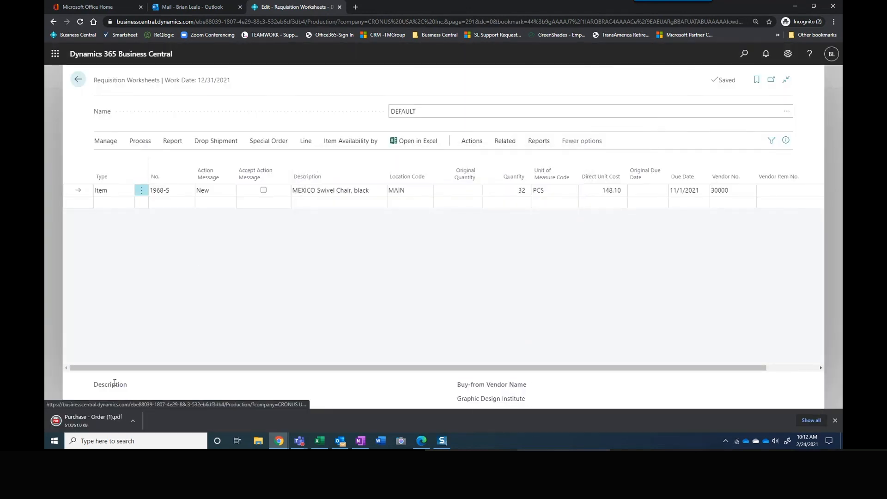
Open the downloaded Purchase - Order (1).pdf and review its header, tile lines and totals.
{"action": "left_click", "coordinate": [91, 422]}
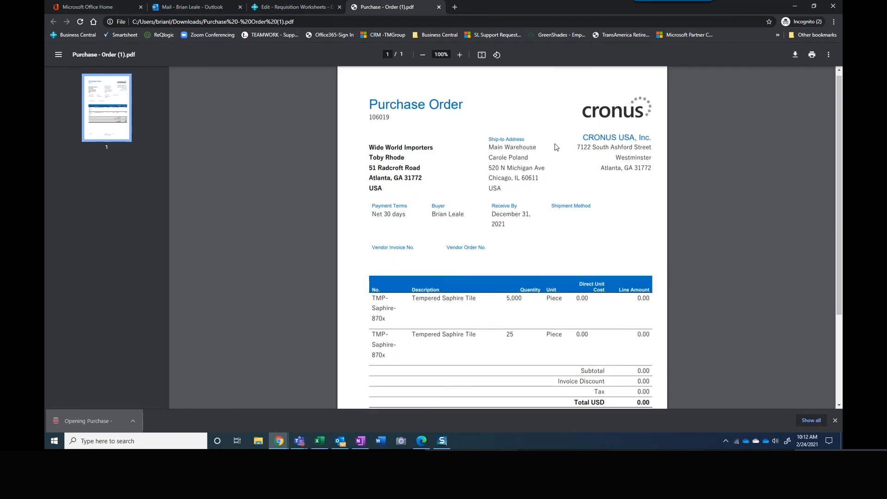
{"action": "scroll", "coordinate": [667, 237], "scroll_direction": "down", "scroll_amount": 2}
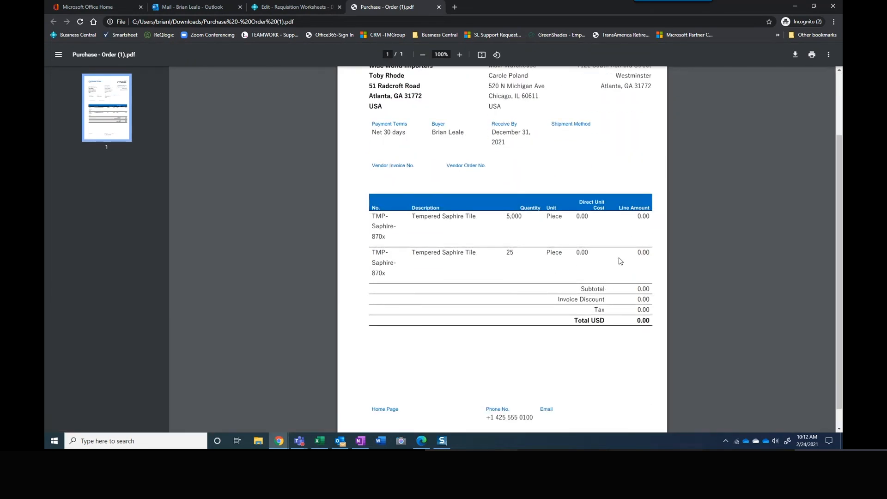
{"action": "scroll", "coordinate": [599, 194], "scroll_direction": "up", "scroll_amount": 2}
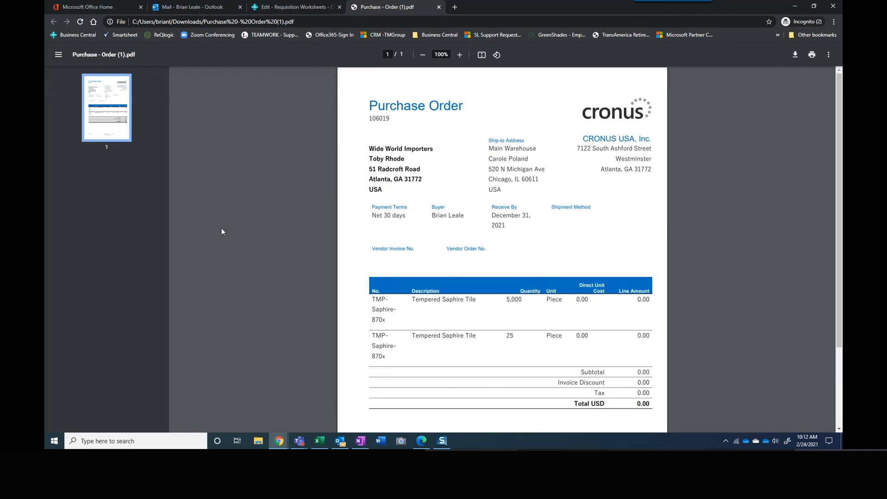
{"action": "scroll", "coordinate": [446, 302], "scroll_direction": "down", "scroll_amount": 2}
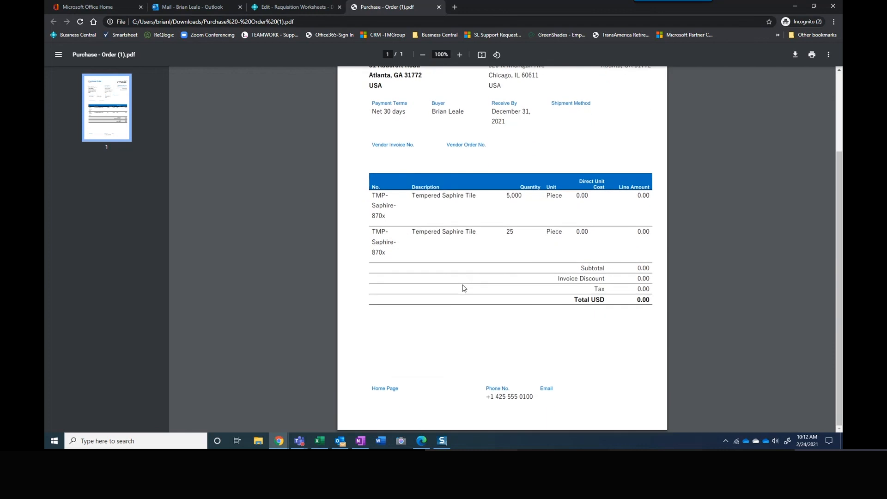
{"action": "scroll", "coordinate": [455, 247], "scroll_direction": "up", "scroll_amount": 2}
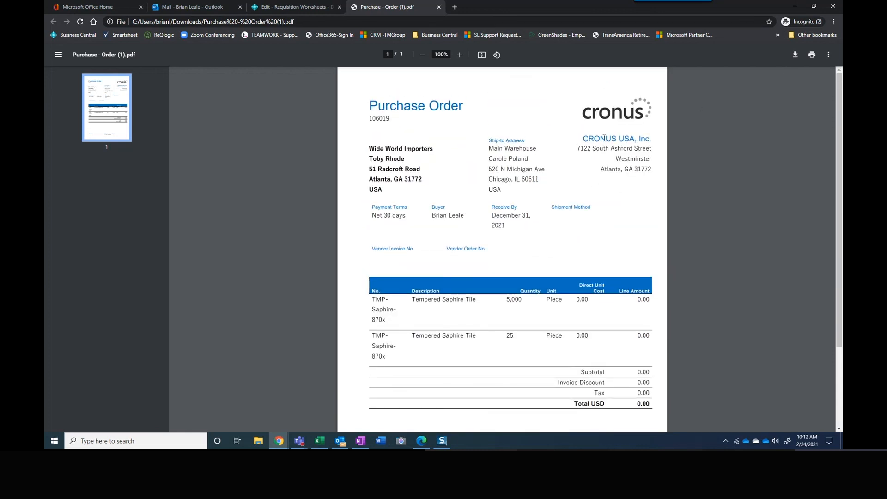
Close the purchase order PDF, return to the items list and review the inventory quantities on the Tempered Saphire Tile item card.
{"action": "left_click", "coordinate": [438, 7]}
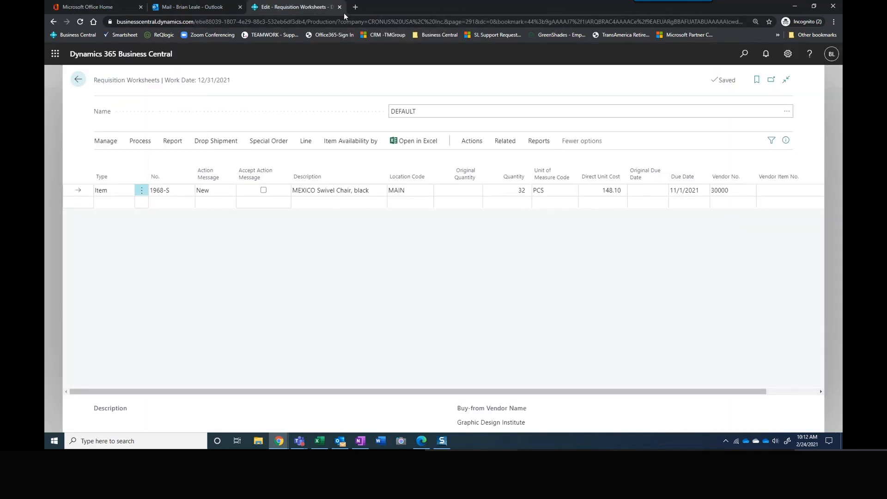
{"action": "left_click", "coordinate": [79, 80]}
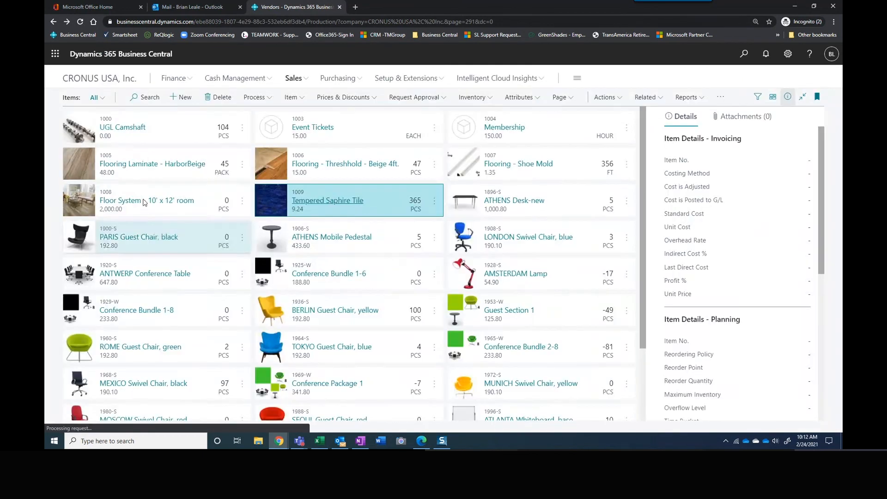
{"action": "left_click", "coordinate": [330, 205]}
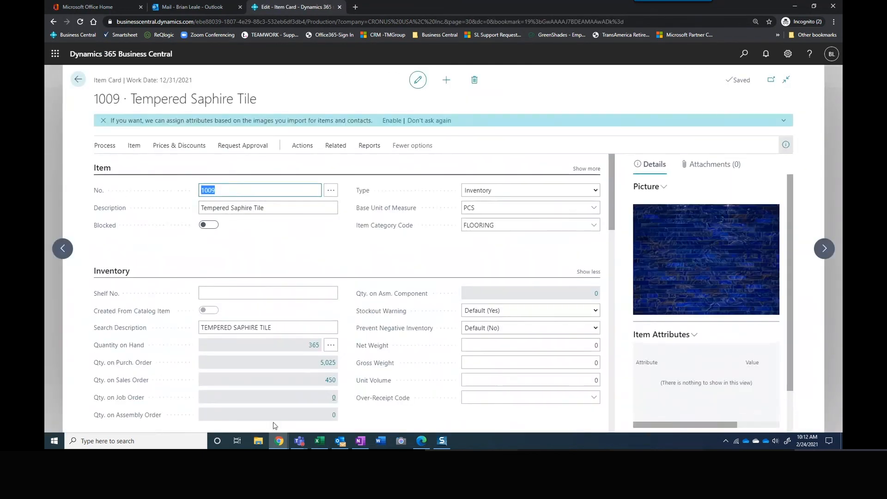
{"action": "scroll", "coordinate": [325, 288], "scroll_direction": "down", "scroll_amount": 2}
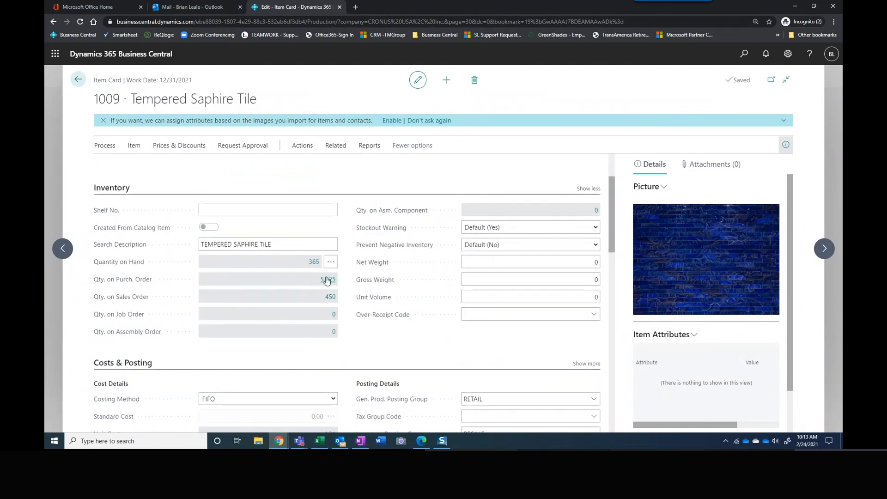
Open Item Availability by Event for the Tempered Saphire Tile and review its daily requirements, receipts and projected available balance.
{"action": "left_click", "coordinate": [312, 147]}
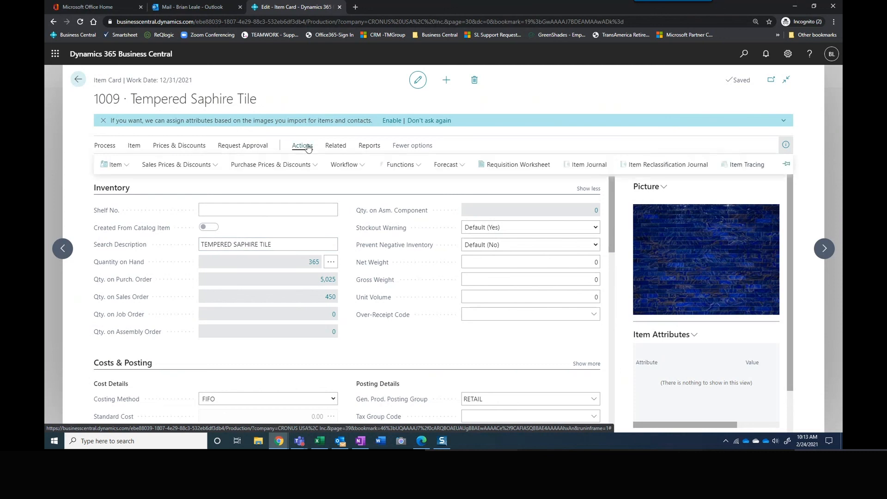
{"action": "left_click", "coordinate": [335, 147]}
{"action": "left_click", "coordinate": [280, 165]}
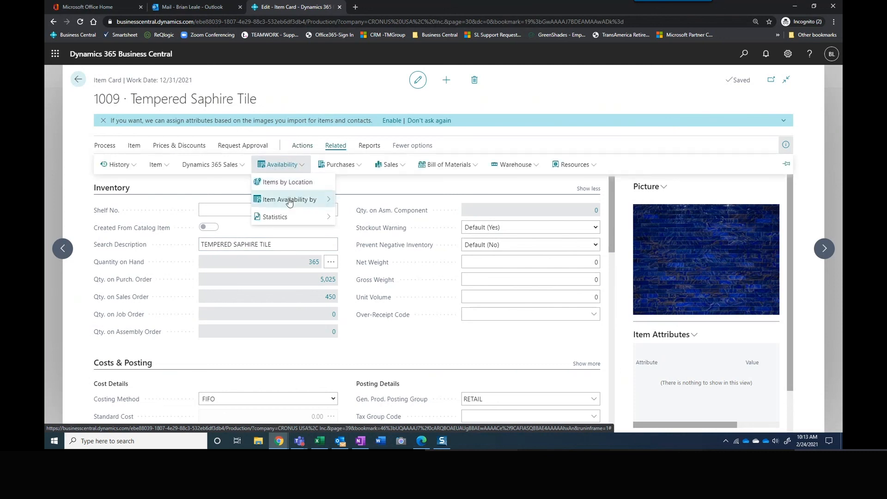
{"action": "mouse_move", "coordinate": [289, 203]}
{"action": "left_click", "coordinate": [353, 199]}
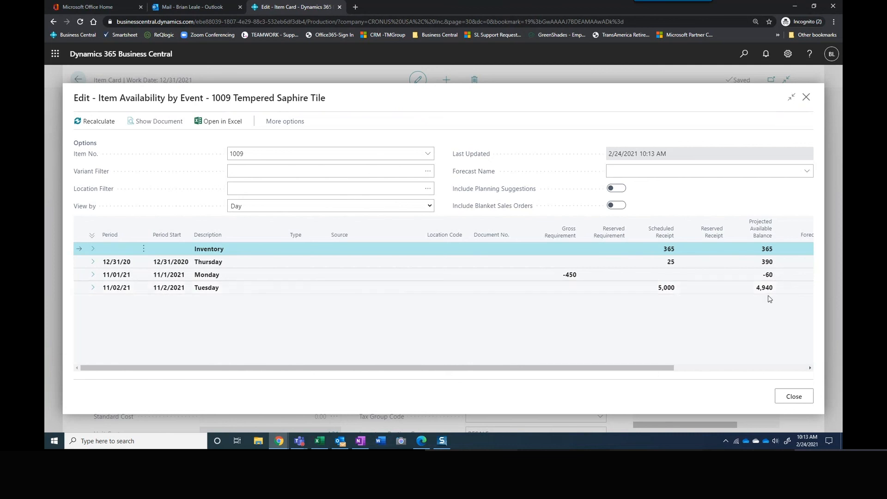
{"action": "left_click_drag", "start_coordinate": [669, 368], "coordinate": [750, 364]}
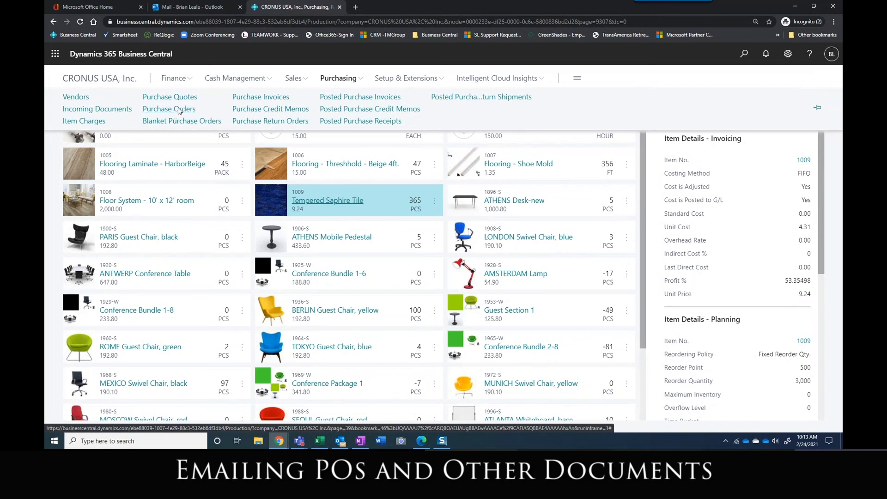
Open the Wide World Importers purchase order for location MAIN, review its document sending options and close them without sending.
{"action": "left_click", "coordinate": [179, 110]}
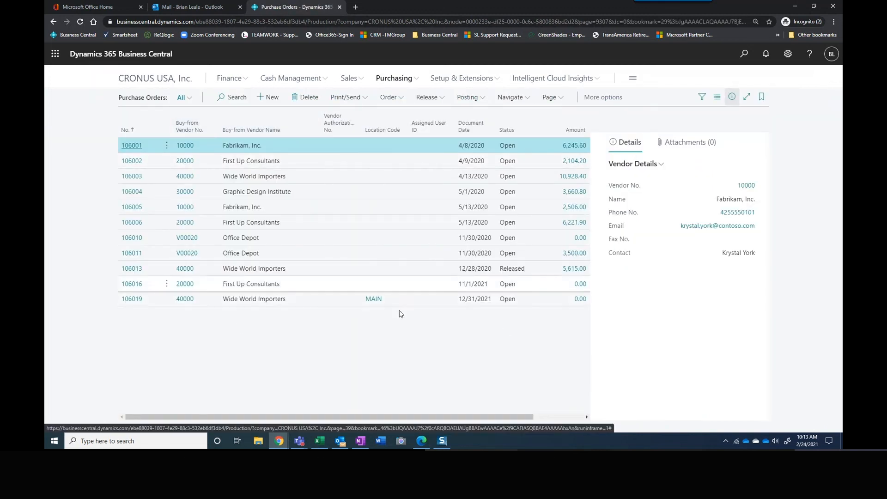
{"action": "left_click", "coordinate": [135, 299]}
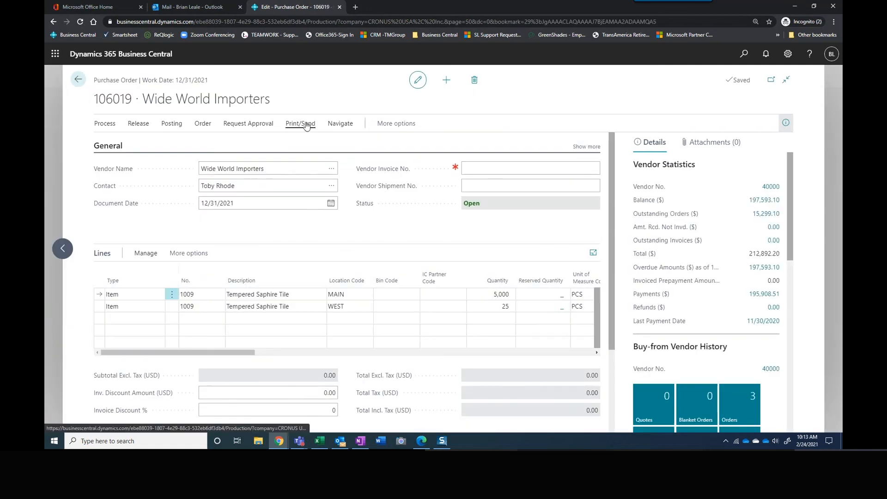
{"action": "left_click", "coordinate": [309, 126]}
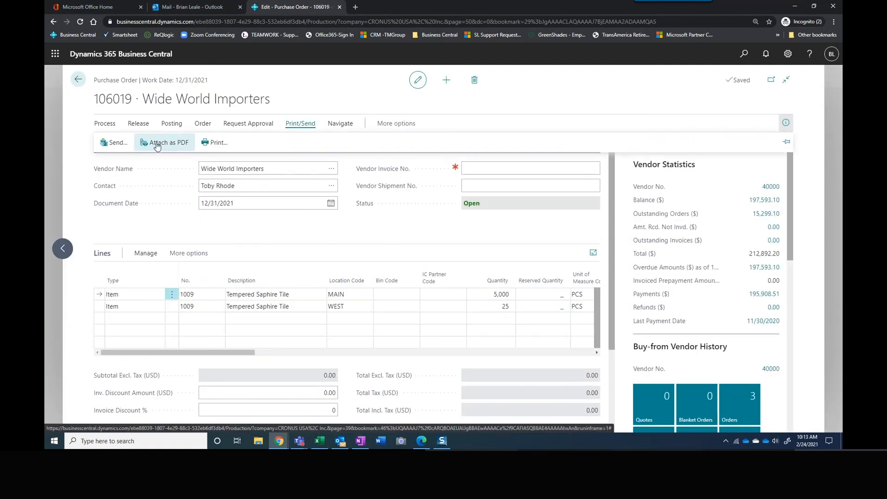
{"action": "left_click", "coordinate": [116, 144]}
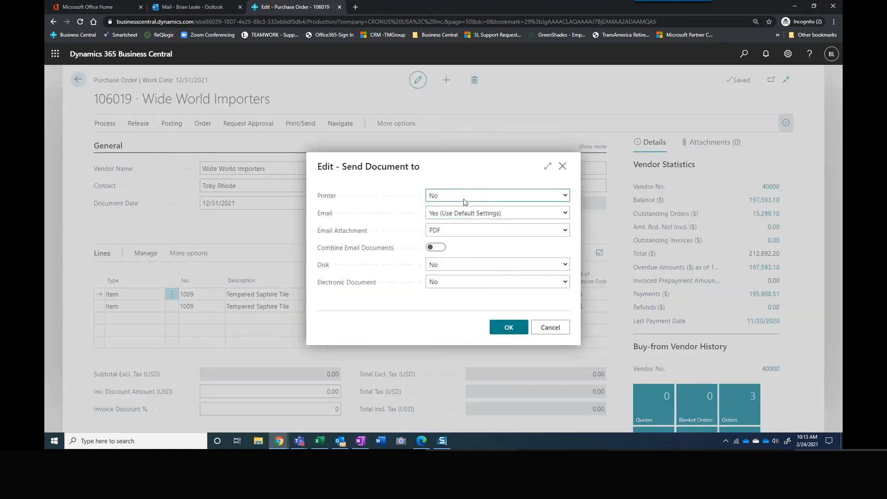
{"action": "key", "text": "Escape"}
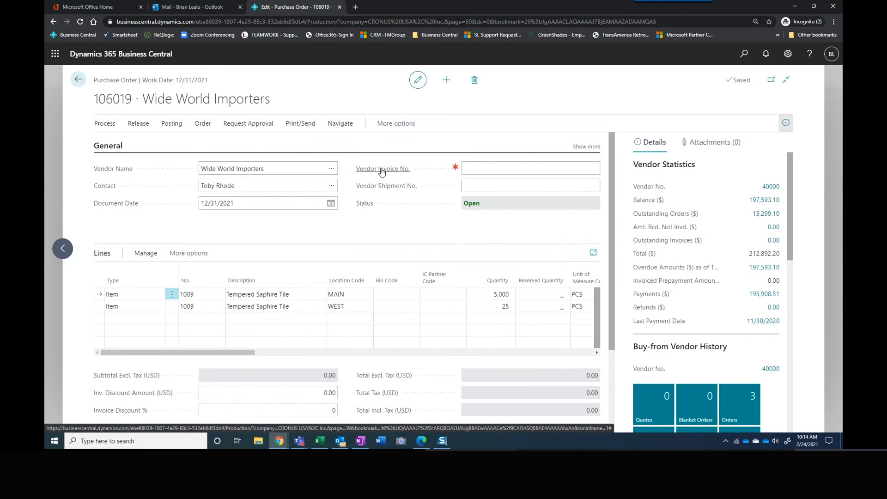
Open the Wide World Importers vendor card and view the vendor's bank account list.
{"action": "left_click", "coordinate": [148, 133]}
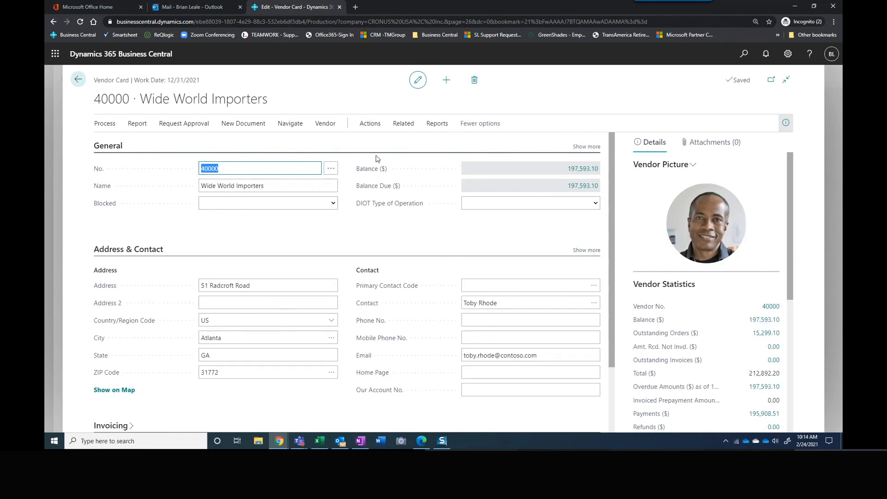
{"action": "left_click", "coordinate": [402, 124]}
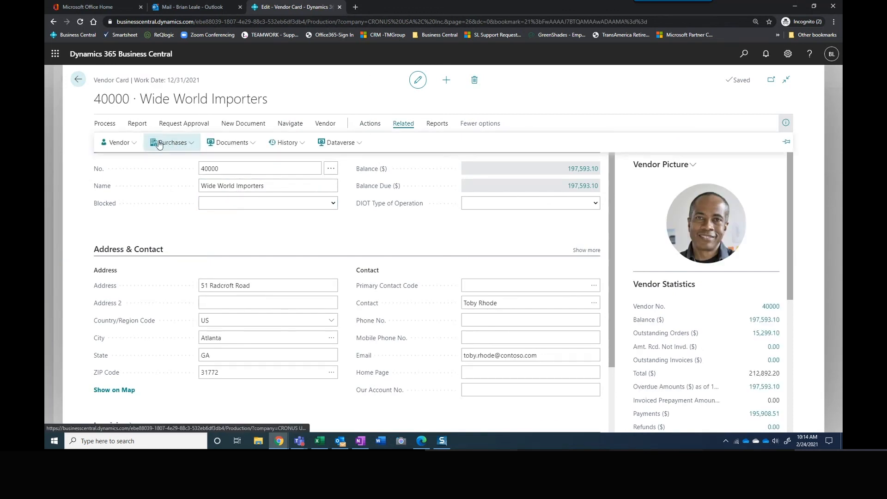
{"action": "left_click", "coordinate": [118, 142]}
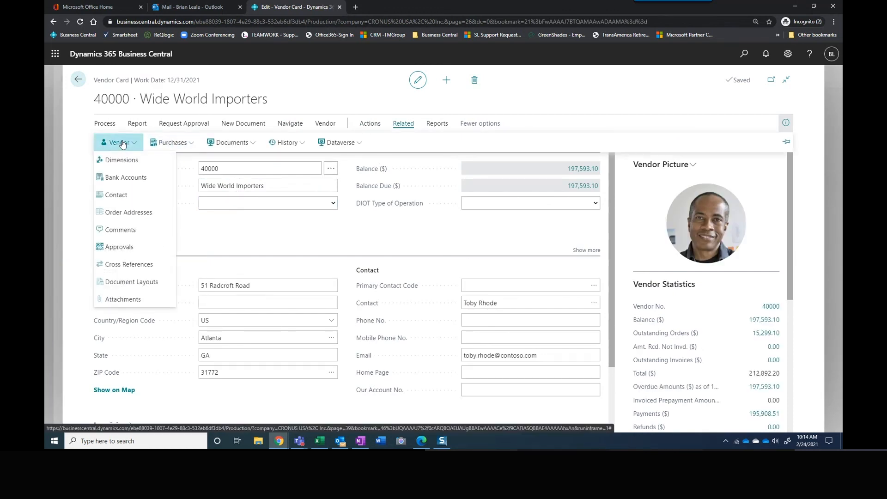
{"action": "left_click", "coordinate": [121, 178]}
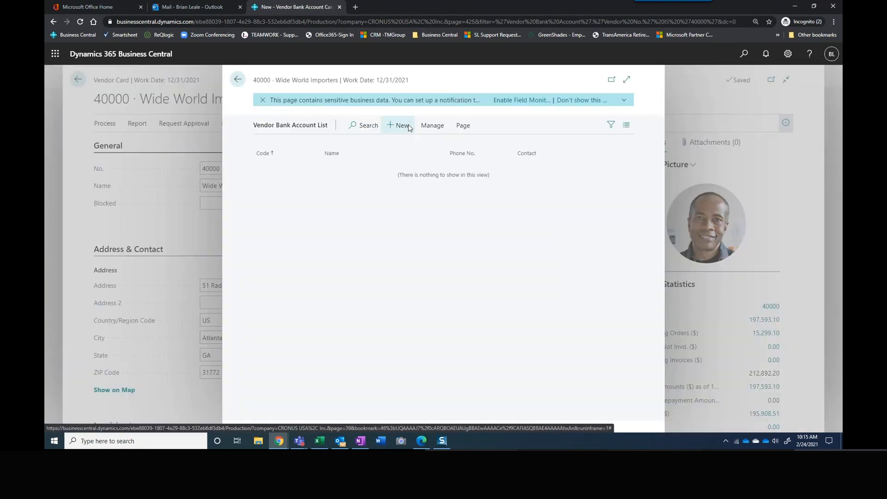
Open a blank vendor bank account card, review its bank account and transit number fields, and return to the vendor card.
{"action": "left_click", "coordinate": [400, 125]}
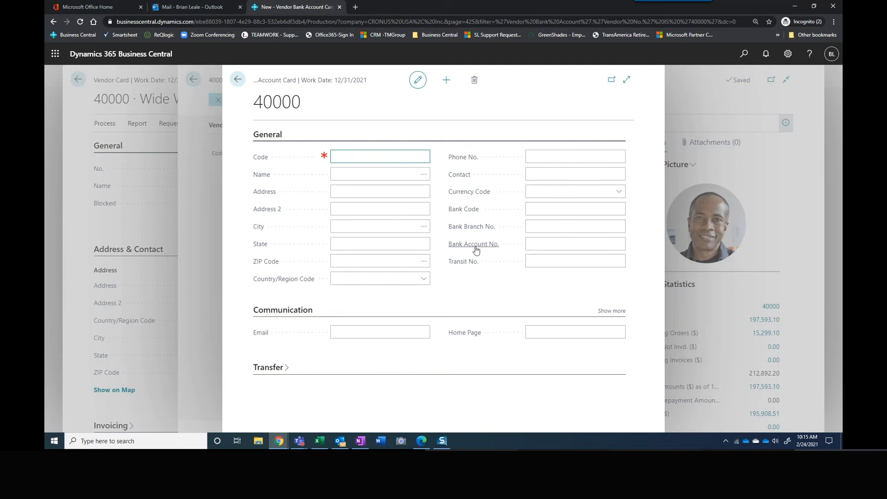
{"action": "left_click", "coordinate": [535, 260]}
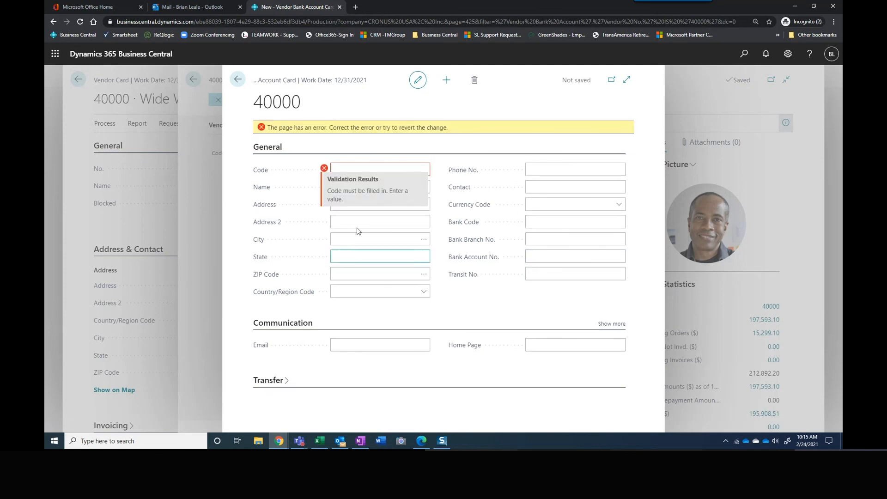
{"action": "left_click", "coordinate": [237, 82]}
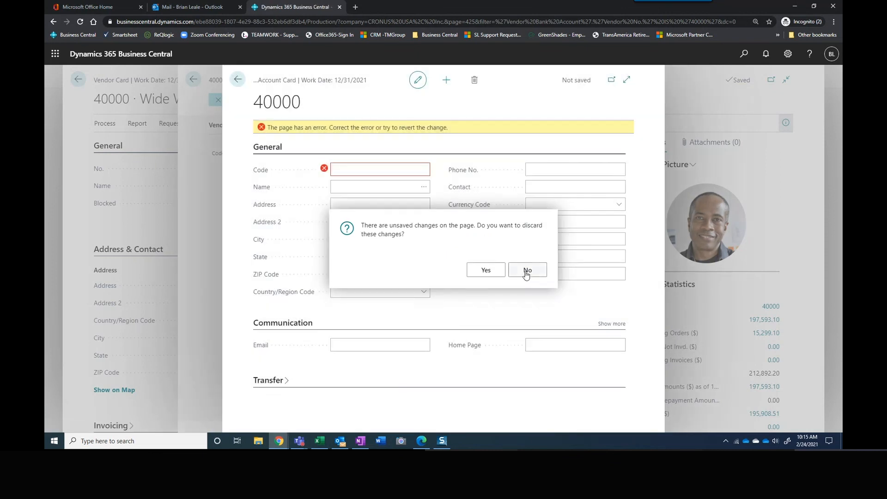
{"action": "left_click", "coordinate": [527, 272]}
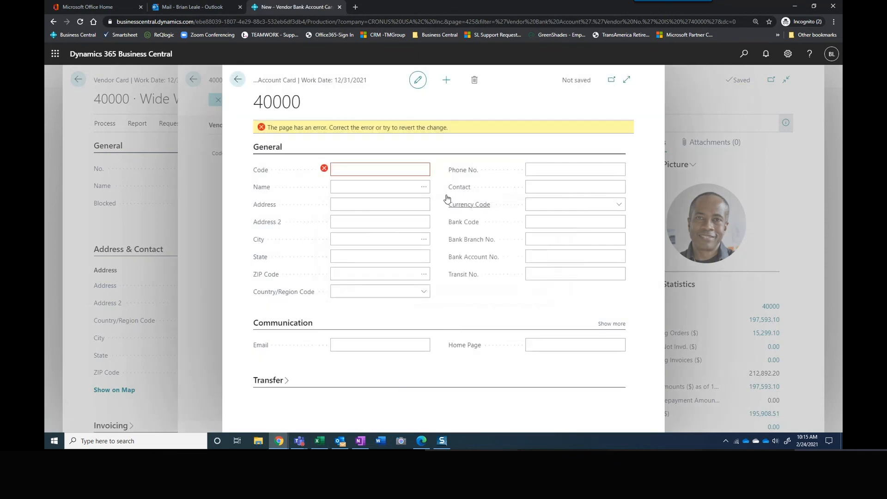
{"action": "left_click", "coordinate": [238, 80]}
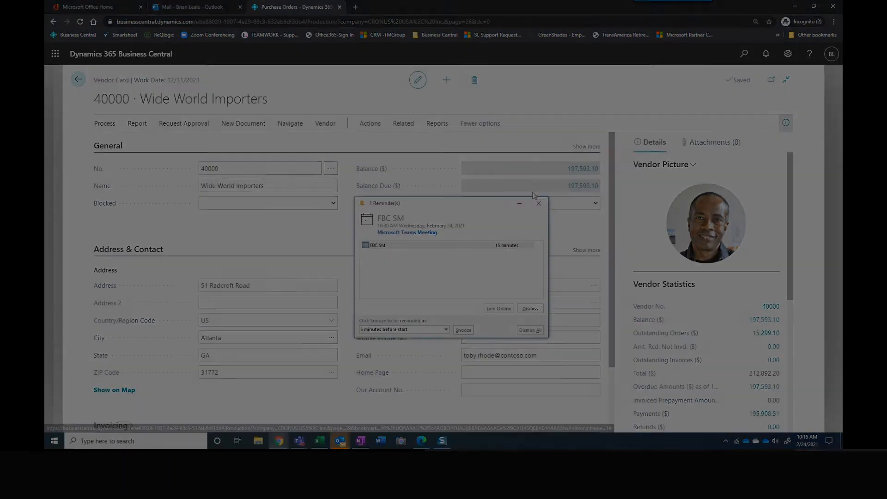